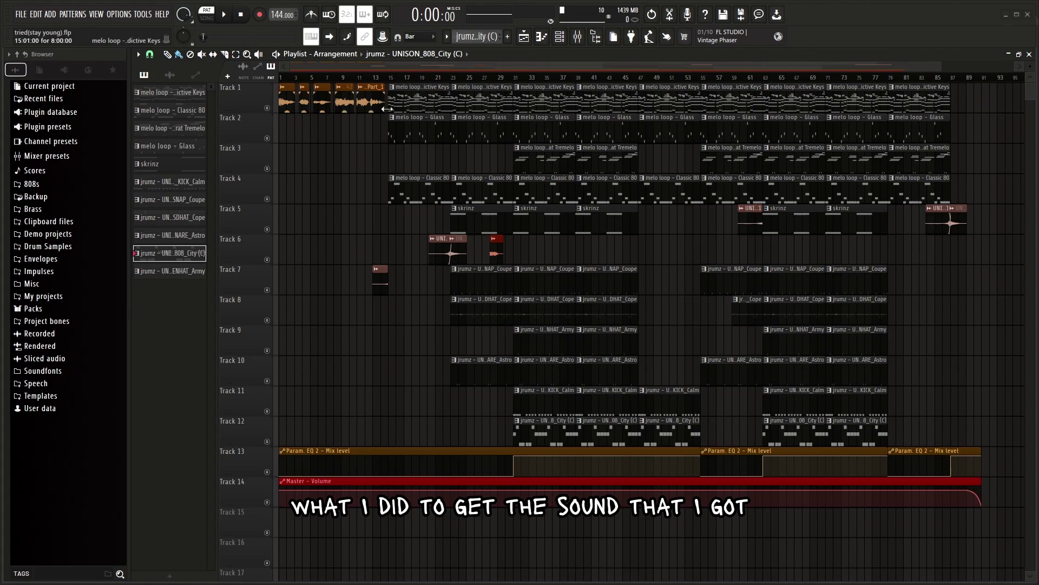
Step: Examine the vocal sample clips on Track 1 and the audio clip settings of the Rod Wave sample
left_click_drag(950, 65, 447, 80)
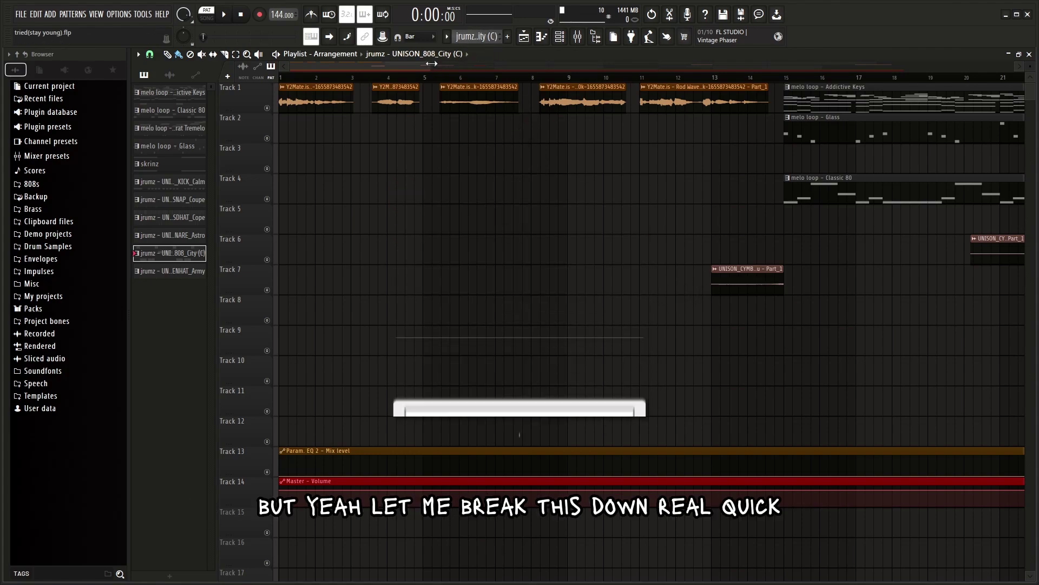
left_click_drag(430, 65, 490, 61)
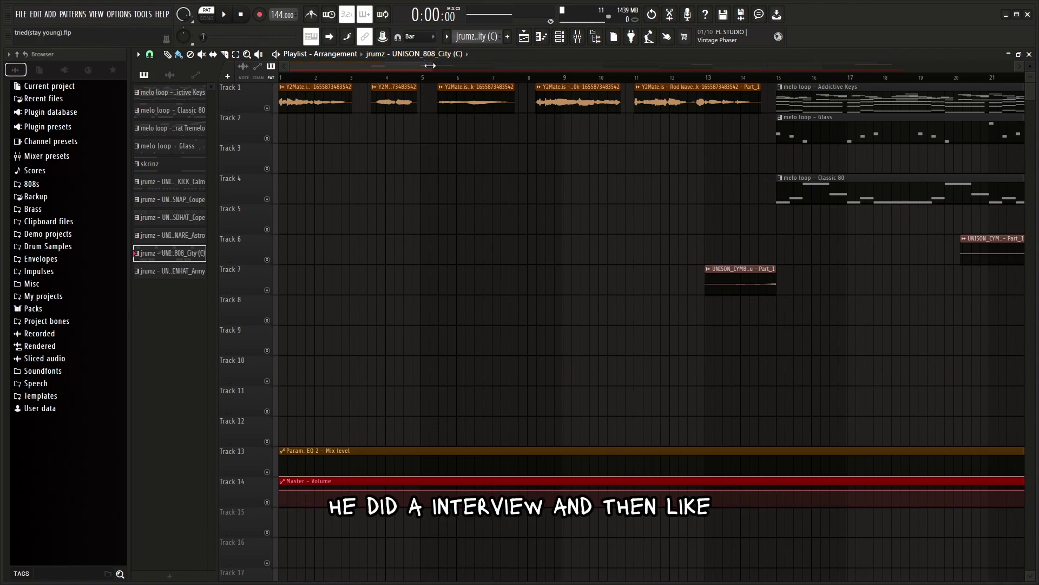
left_click_drag(431, 64, 420, 160)
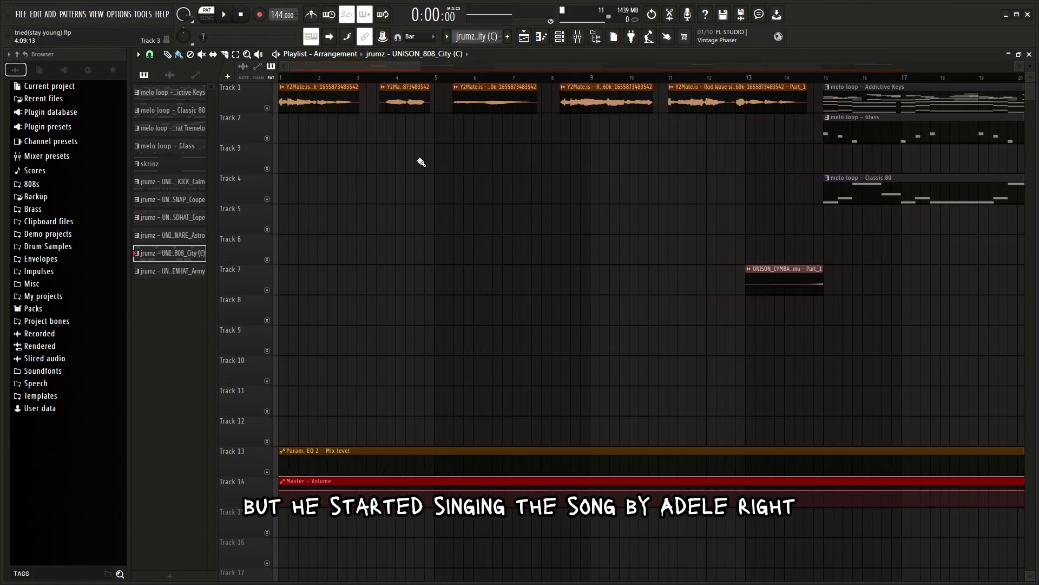
double_click(634, 98)
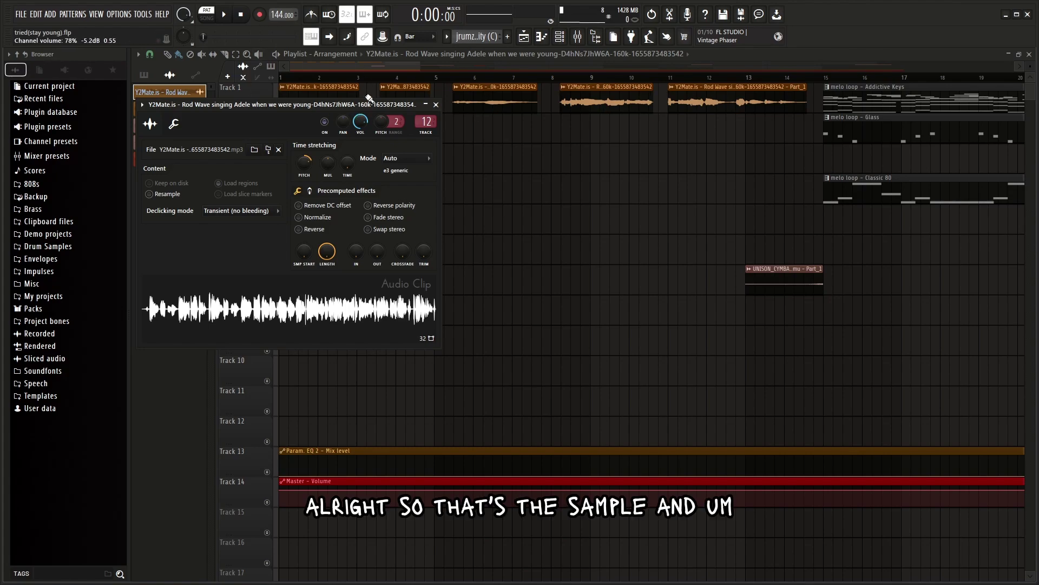
left_click(380, 69)
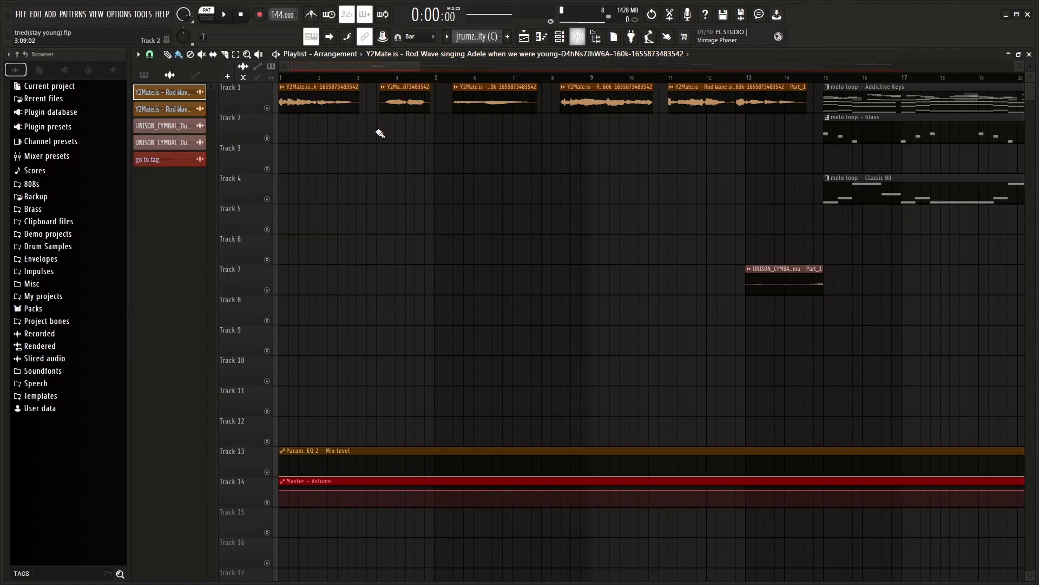
Step: Inspect the Fruity Limiter and both Fruity parametric EQ 2 effects on the vocal's mixer track, Insert 12
left_click(577, 38)
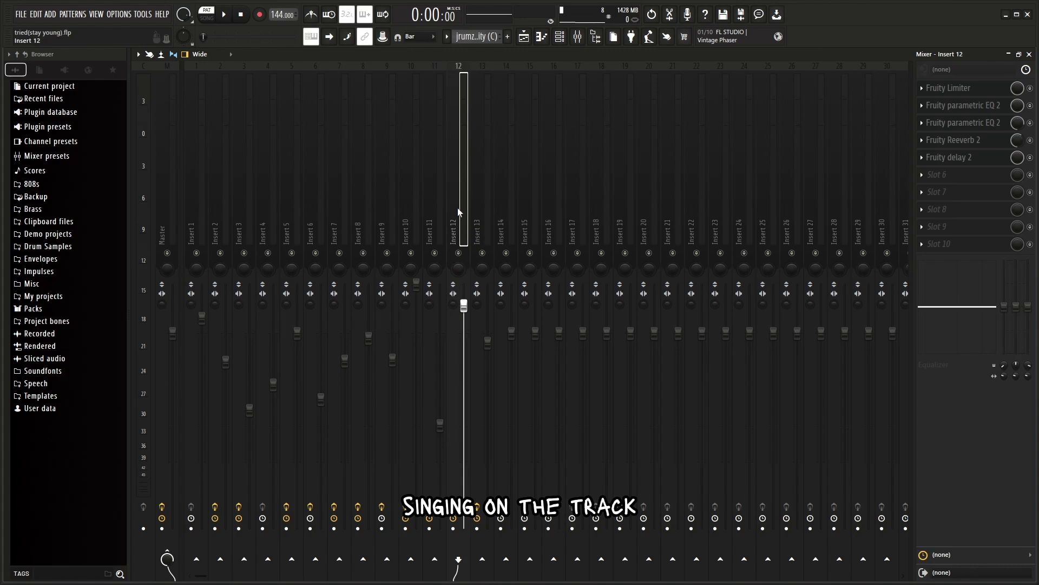
left_click(986, 88)
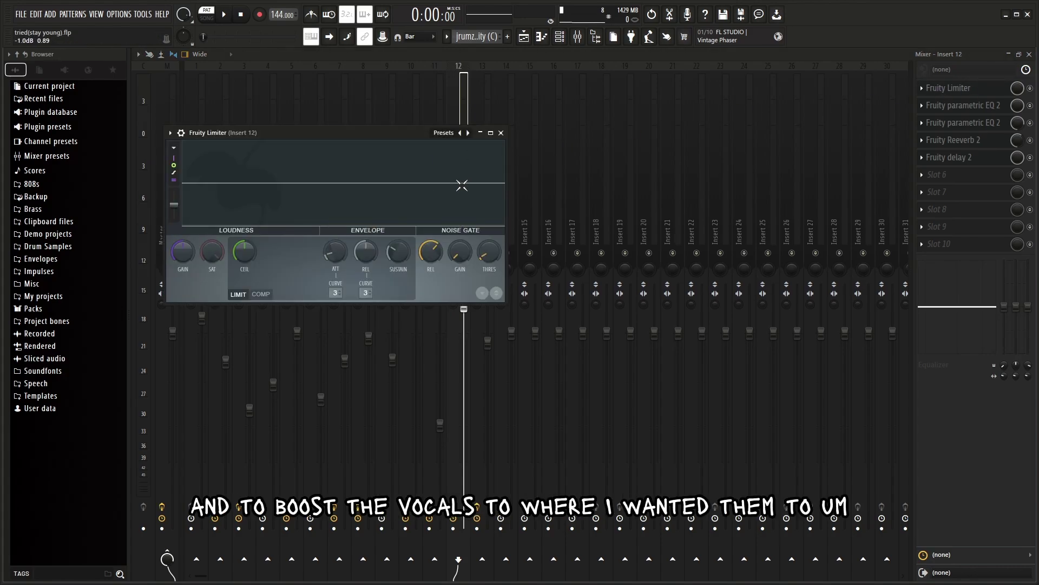
left_click(936, 106)
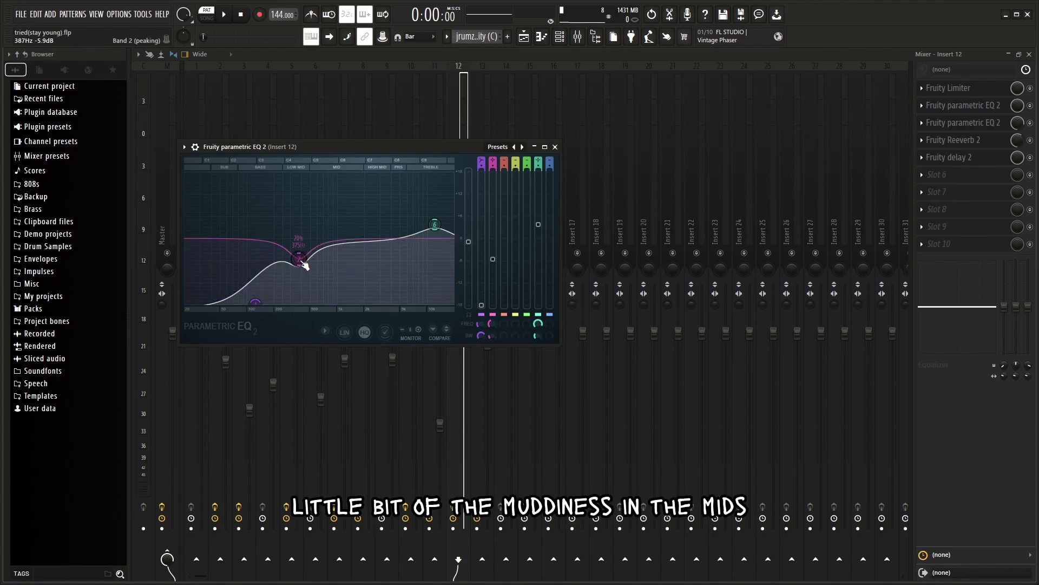
left_click(948, 124)
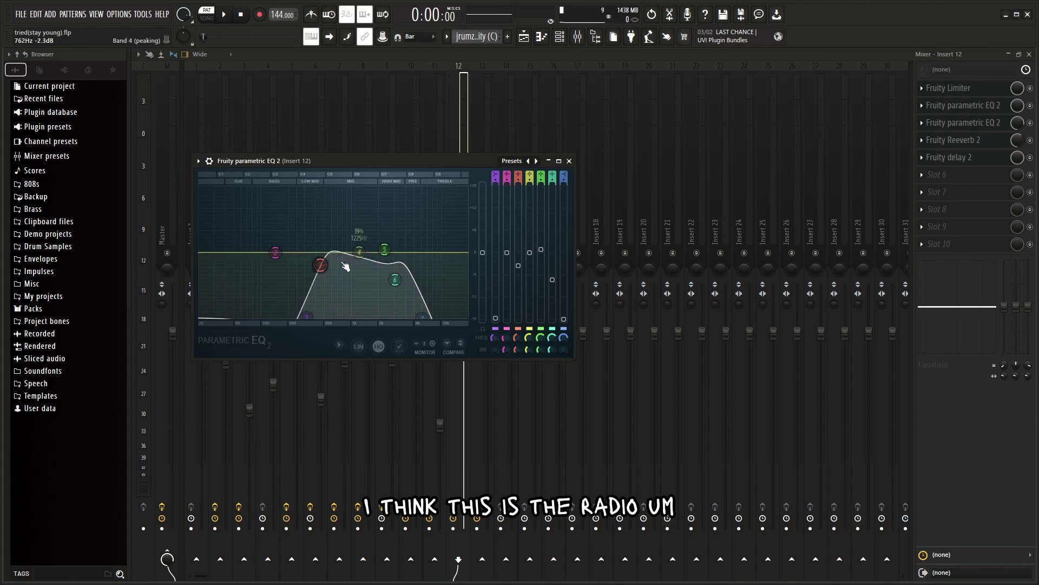
left_click(536, 160)
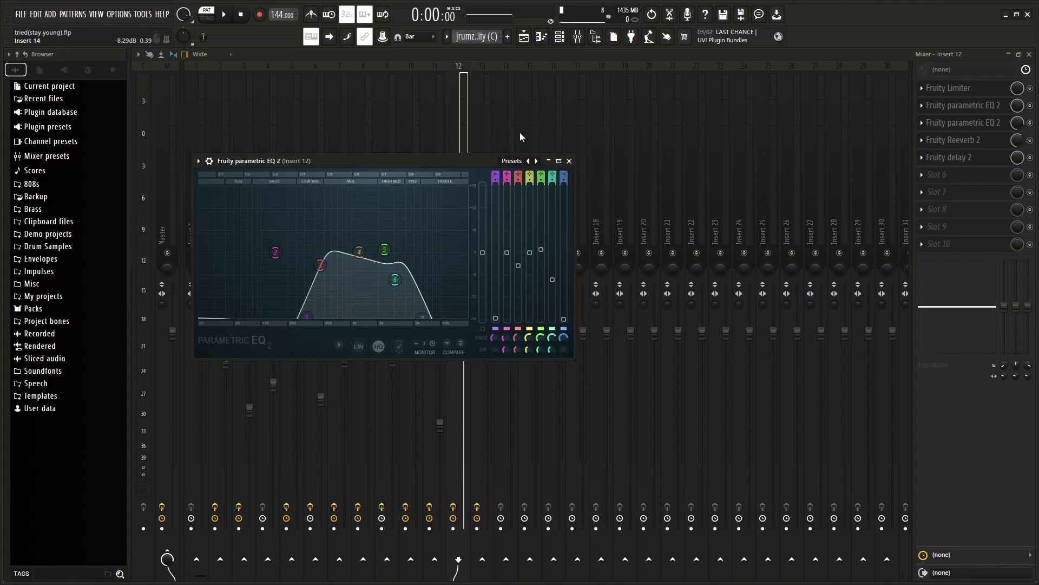
Step: Review the Fruity Reeverb 2 and Fruity delay 2 settings on Insert 12, and close the mixer and all plugin windows
left_click(947, 142)
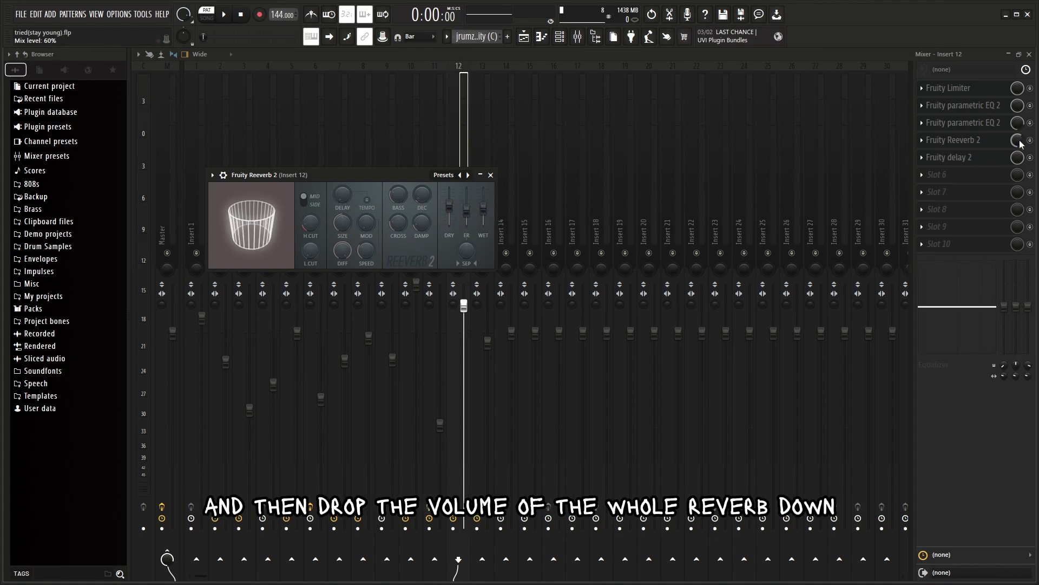
left_click(952, 157)
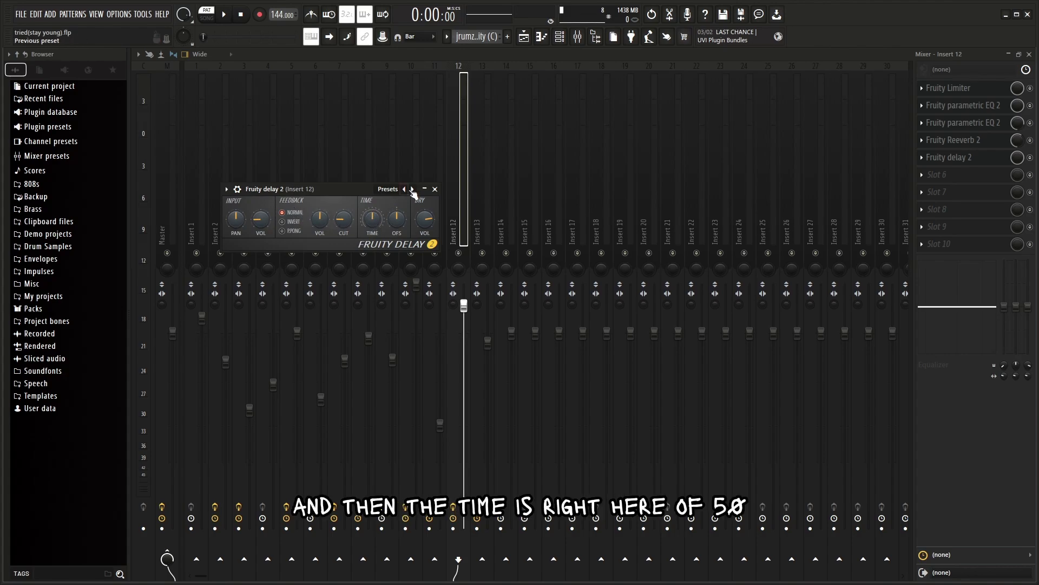
left_click(439, 189)
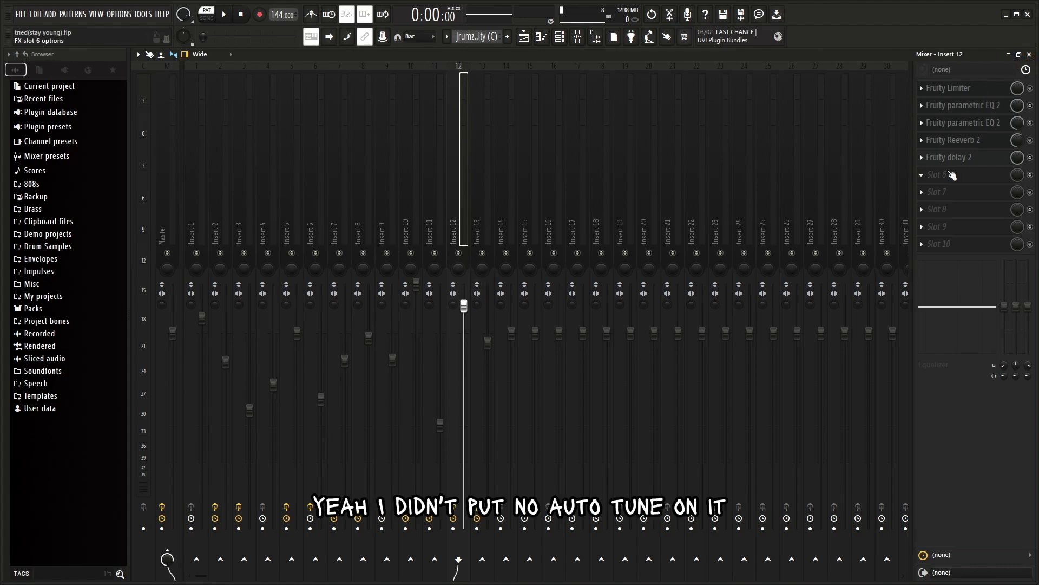
left_click(1029, 54)
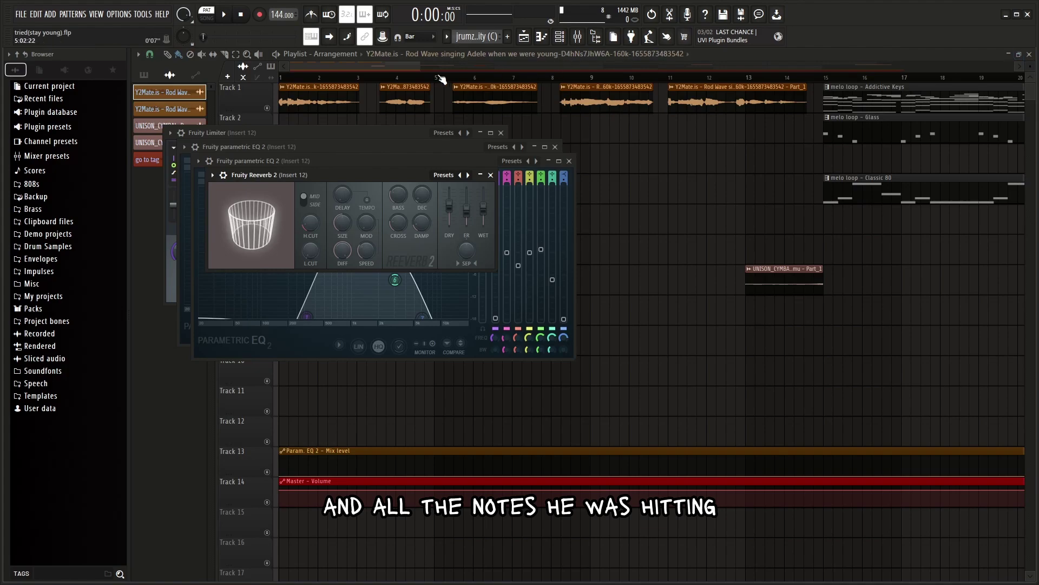
key("ctrl+alt+h")
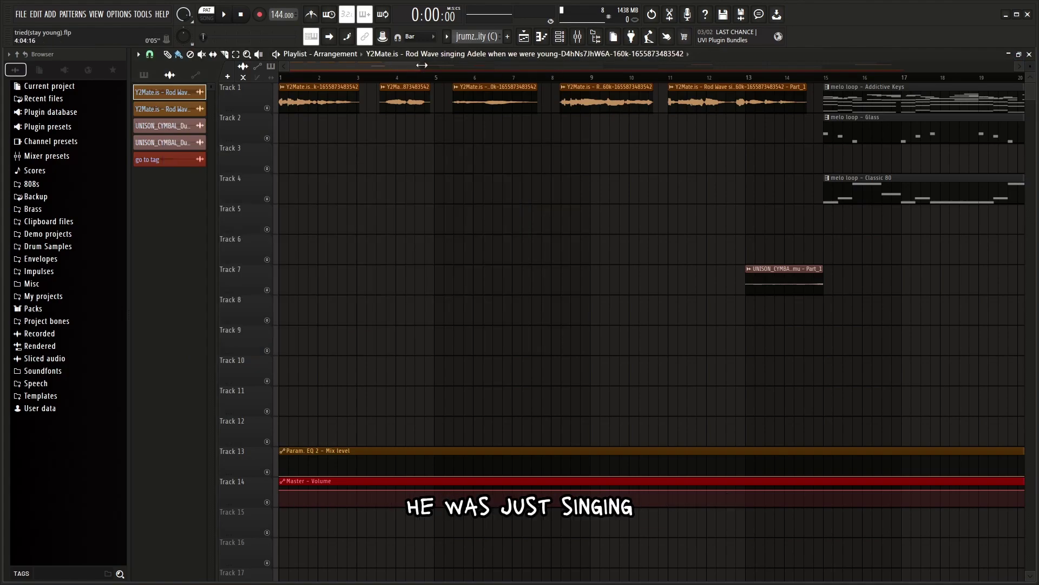
Step: Listen to the opening vocal clips from the song start with Track 7 muted, and unmute the track after stopping playback
left_click_drag(422, 65, 442, 66)
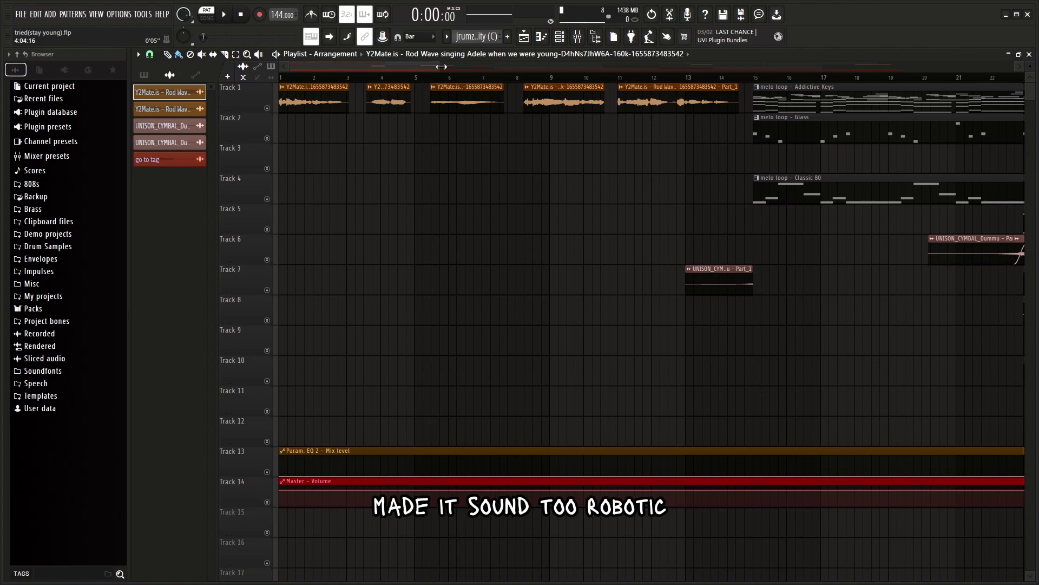
left_click_drag(442, 66, 618, 91)
left_click(378, 79)
left_click_drag(379, 78, 262, 90)
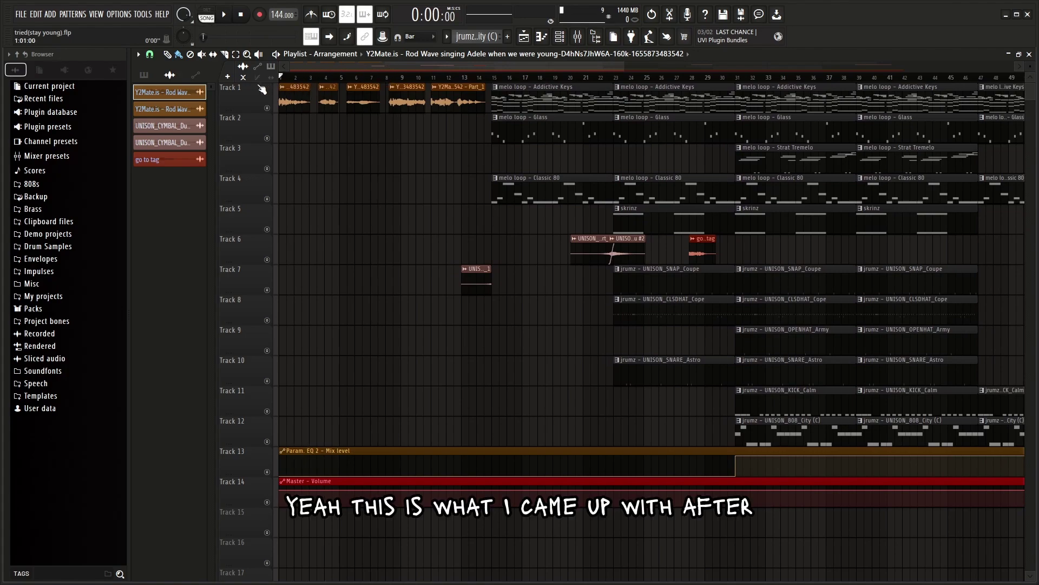
left_click(273, 294)
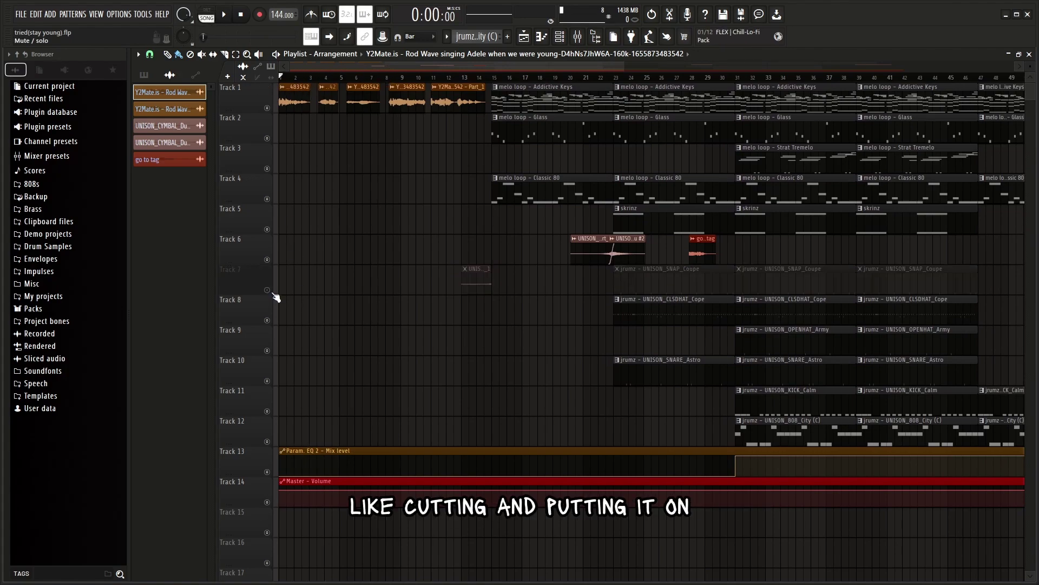
key("space")
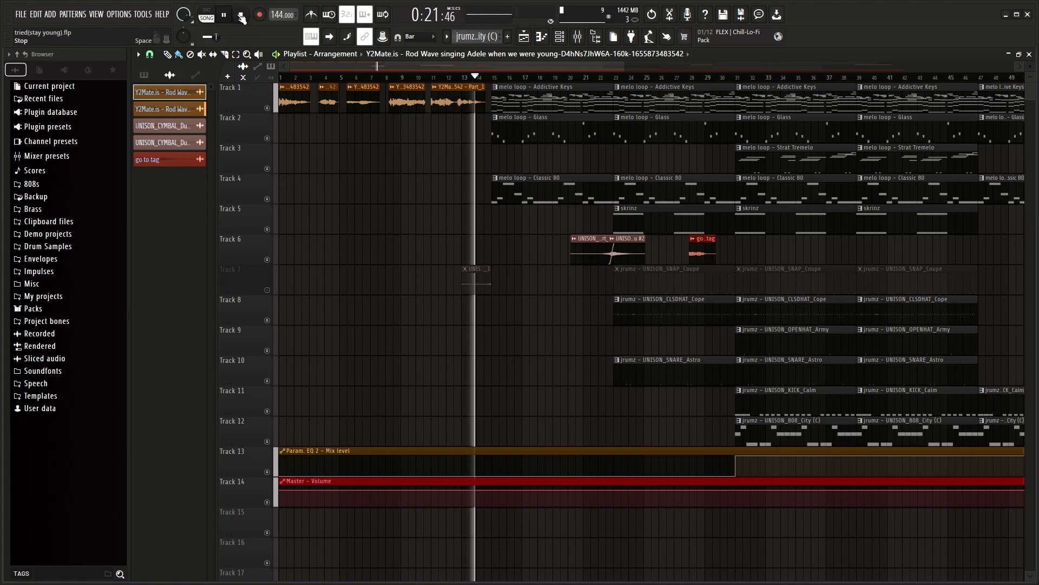
left_click(242, 16)
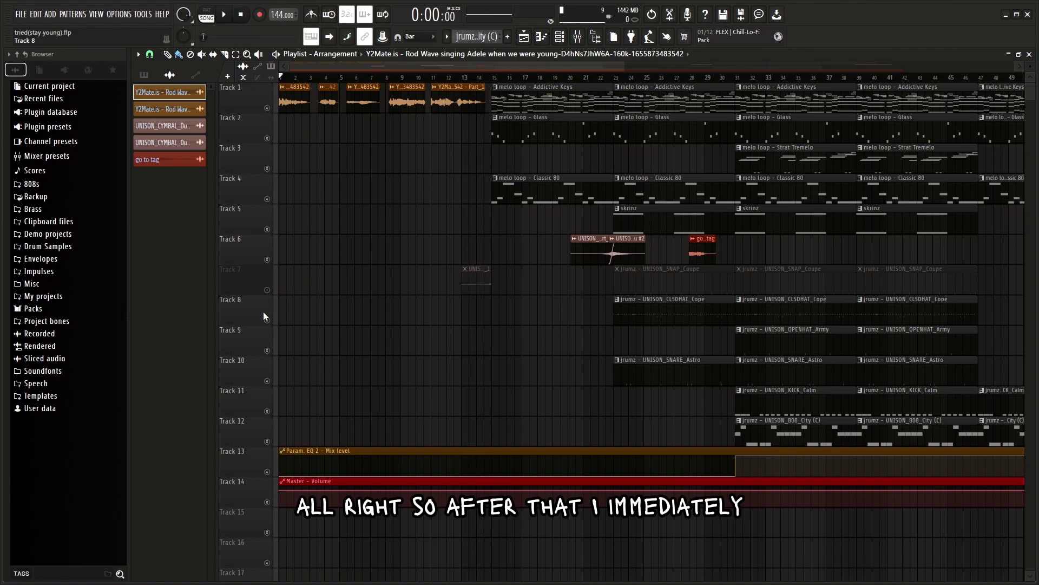
left_click(267, 289)
Step: Show all channels in the channel rack and examine the Addictive Keys instrument's Studio Grand settings
left_click_drag(396, 66, 371, 69)
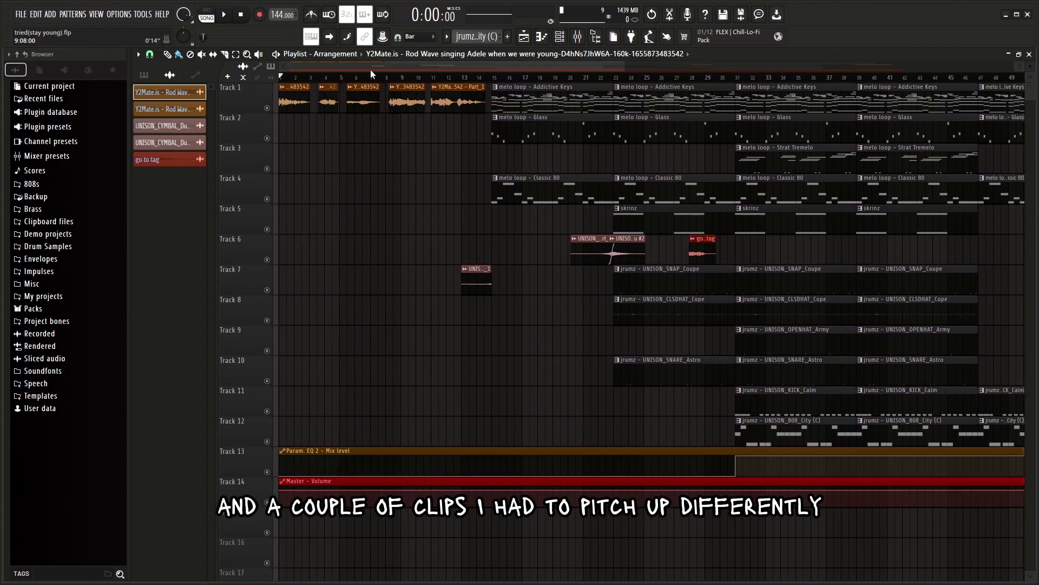
mouse_move(304, 78)
left_mouse_down()
mouse_move(304, 66)
mouse_move(373, 70)
mouse_move(314, 68)
left_mouse_up()
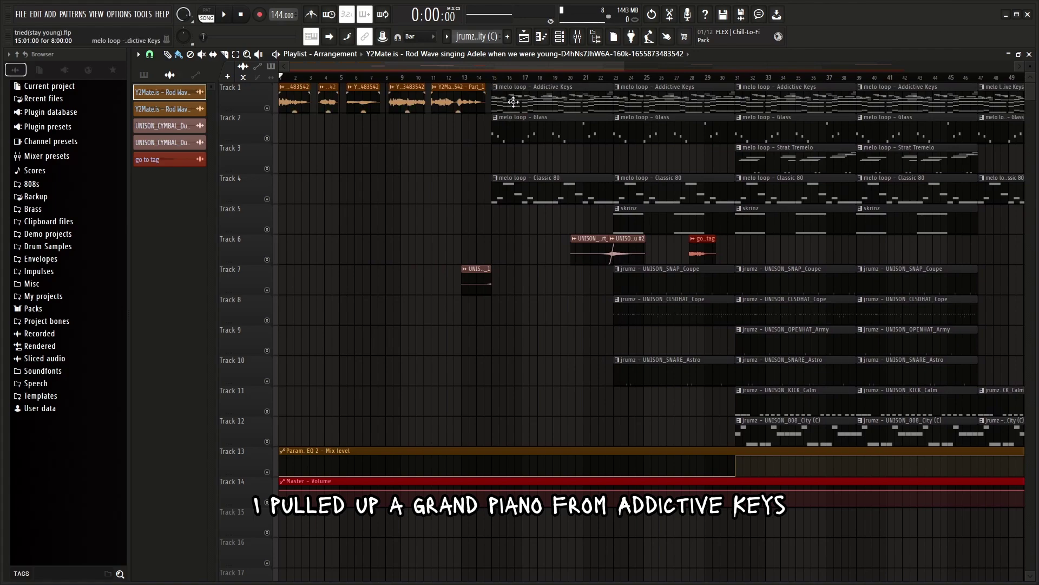
left_click(559, 36)
left_click(427, 147)
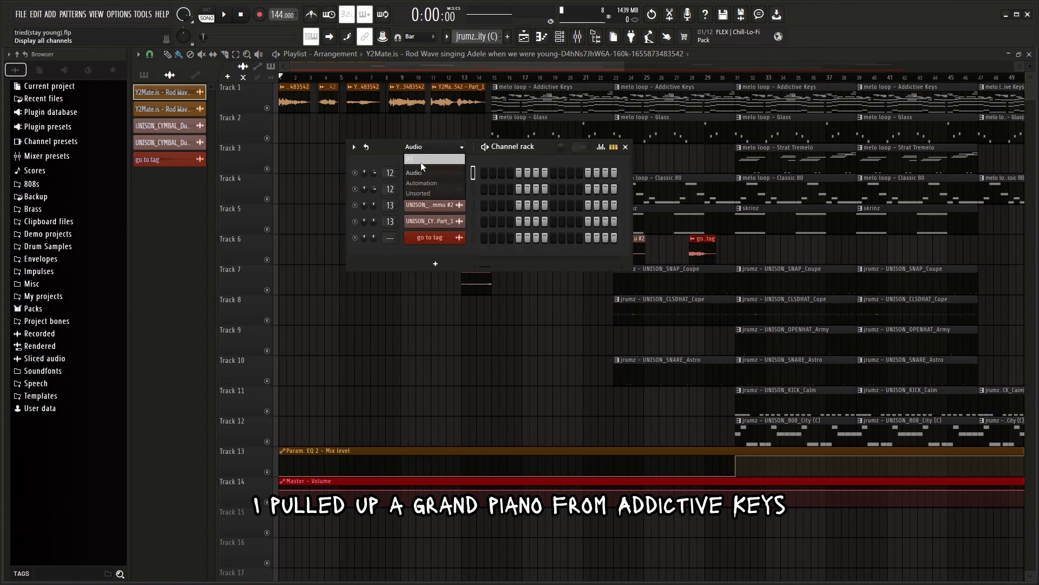
left_click(423, 160)
left_click(443, 304)
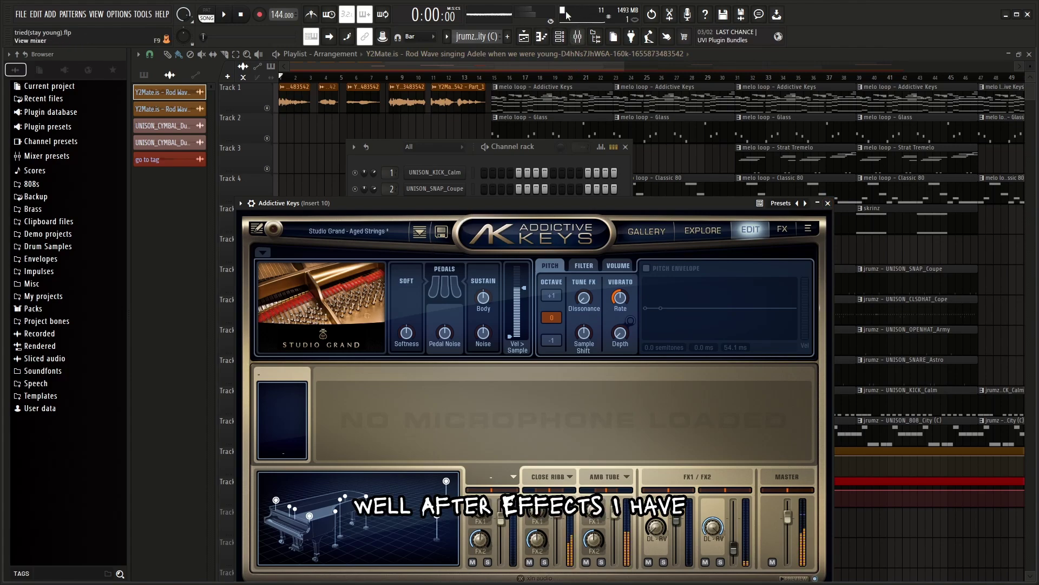
left_click(828, 203)
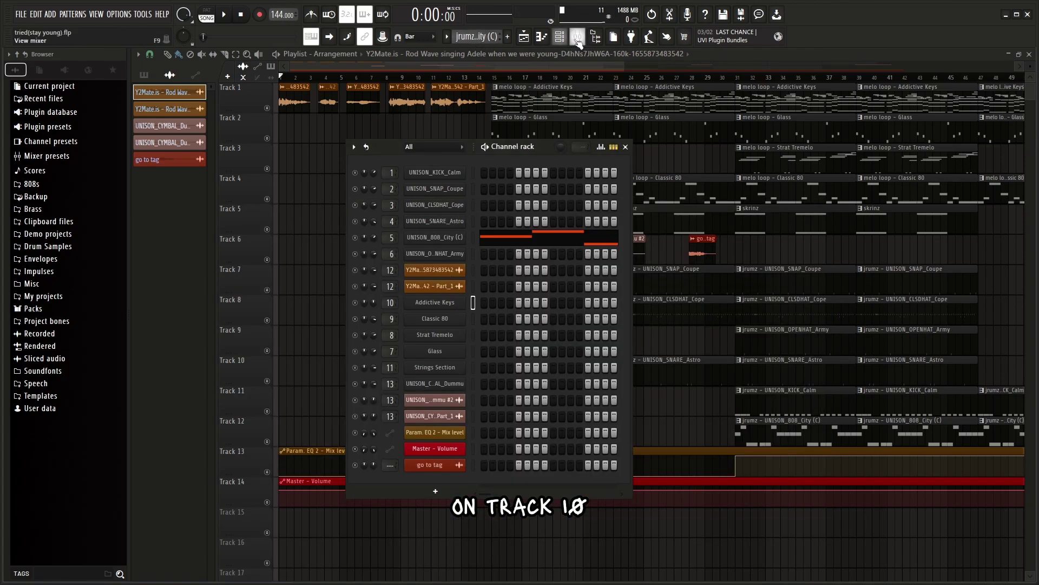
Step: Inspect the parametric EQ, Cymatics Space Lite and Drip effects on the piano's mixer track, Insert 10
left_click(577, 37)
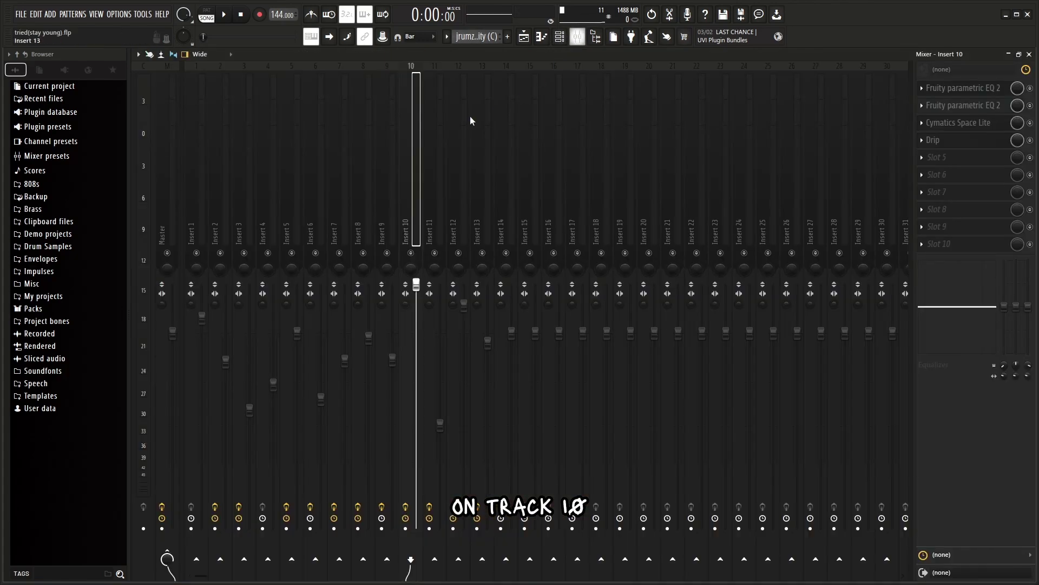
left_click(955, 99)
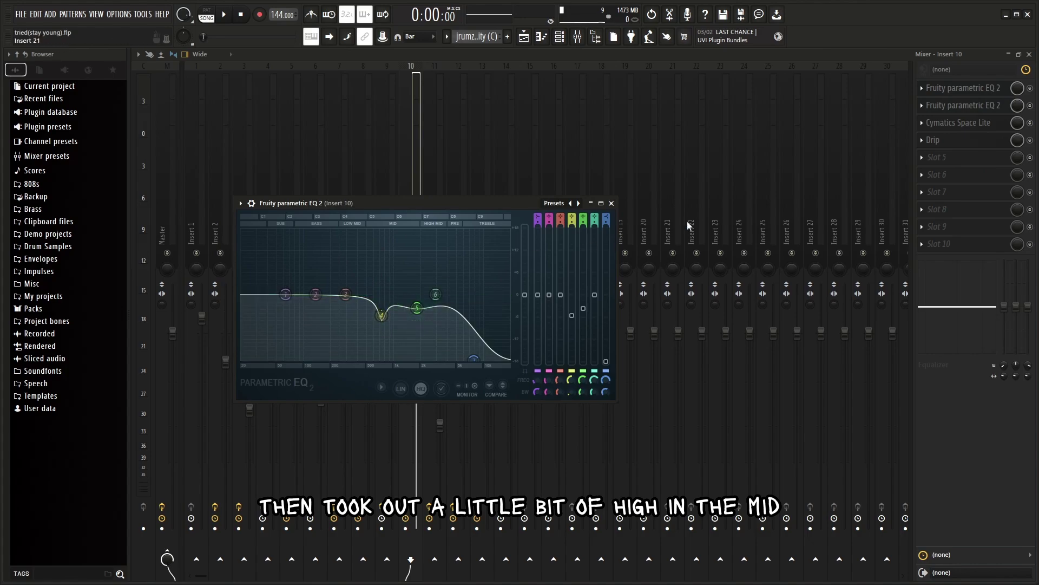
left_click(968, 124)
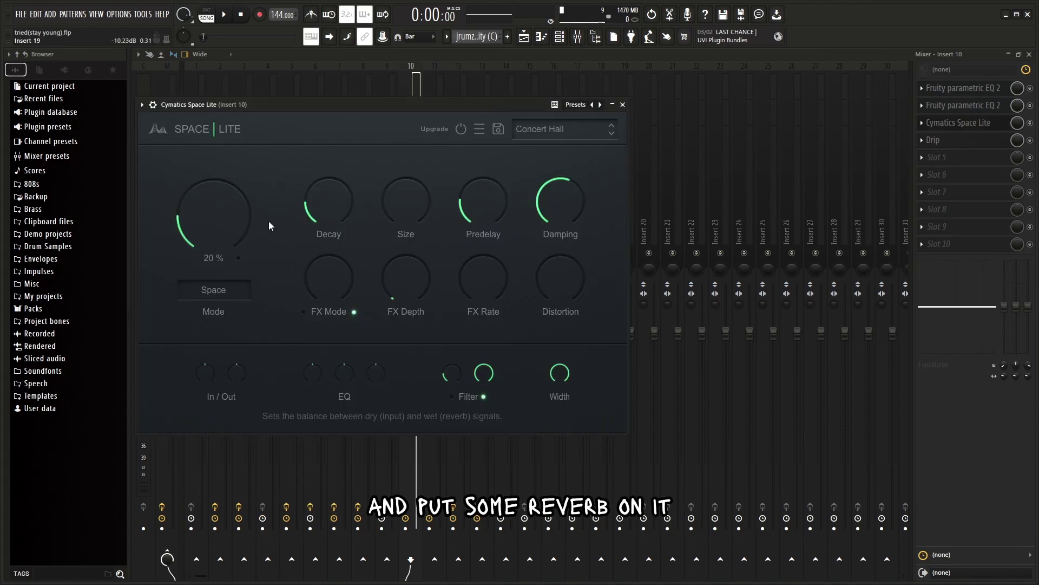
left_click(933, 141)
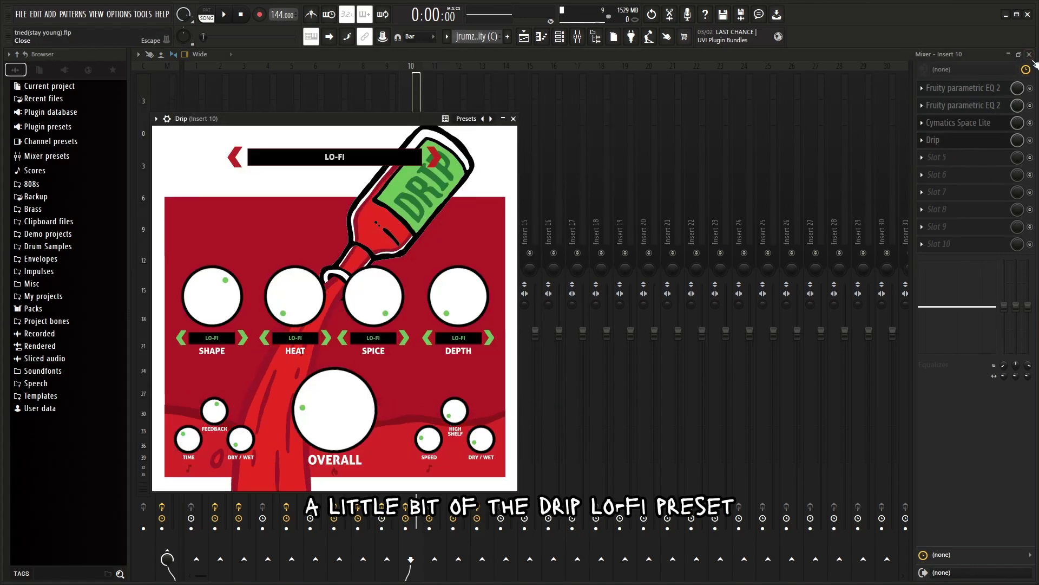
key("Escape")
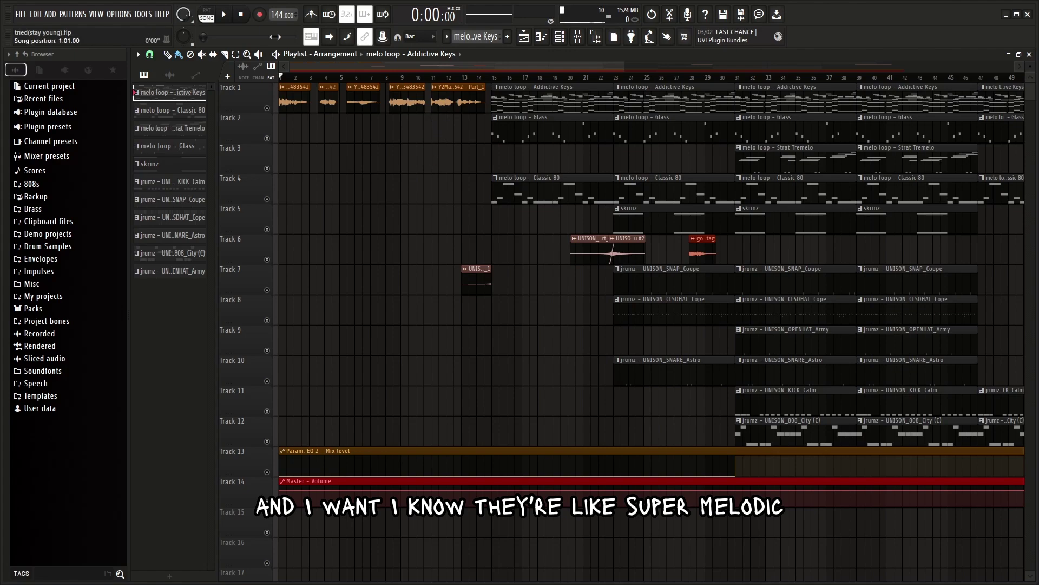
Step: Open the Addictive Keys melody pattern from Track 1 in the piano roll and examine its bass notes
left_click_drag(297, 64, 350, 84)
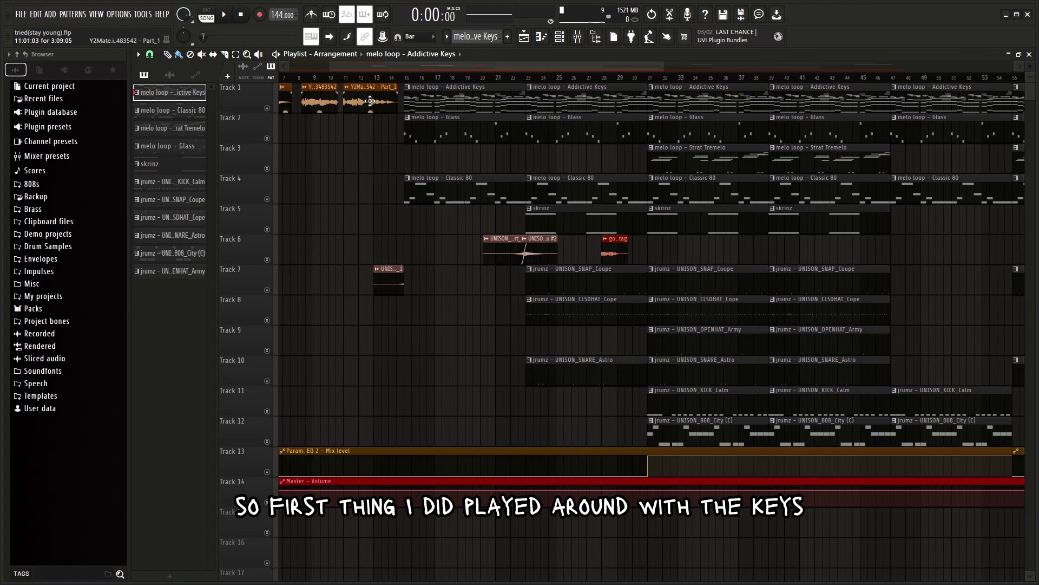
double_click(439, 99)
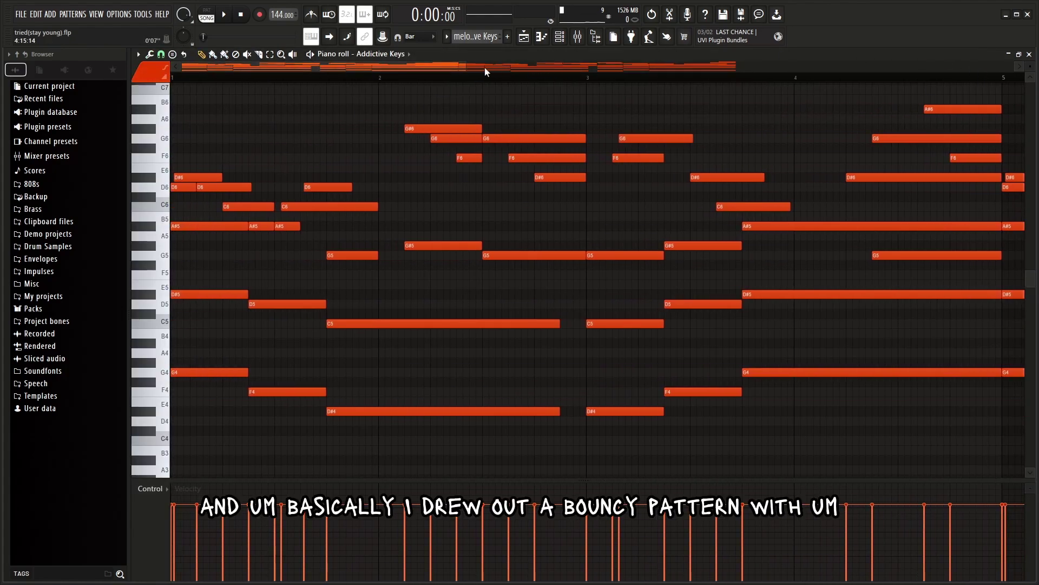
scroll(733, 83, "down", 4)
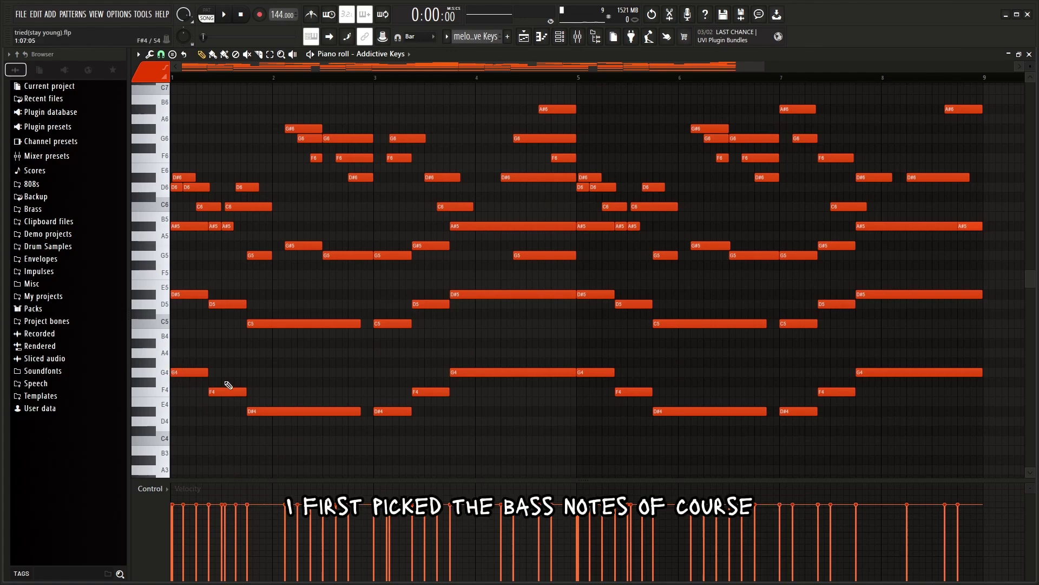
left_click(189, 371)
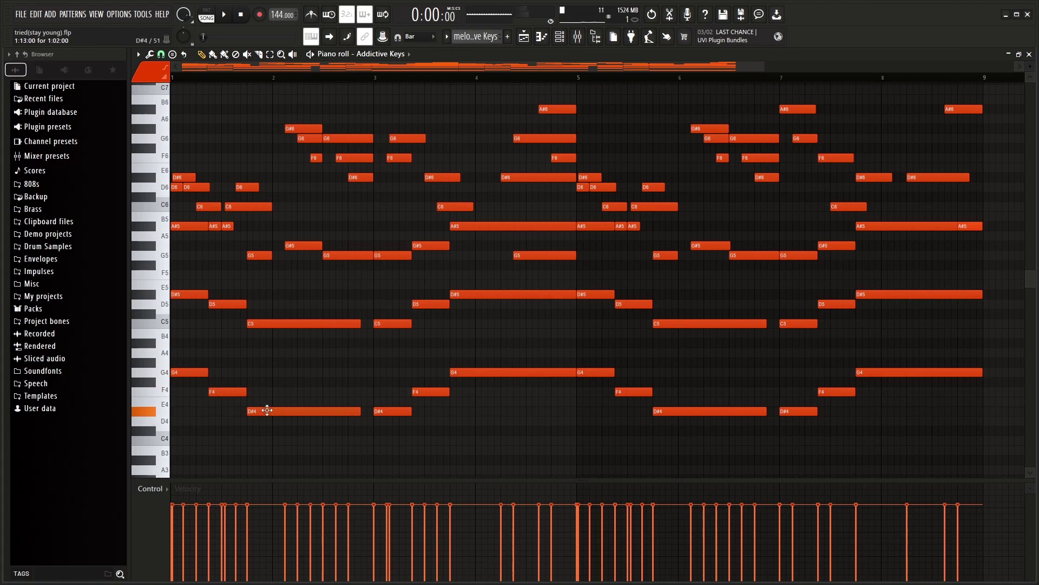
scroll(286, 274, "down", 3)
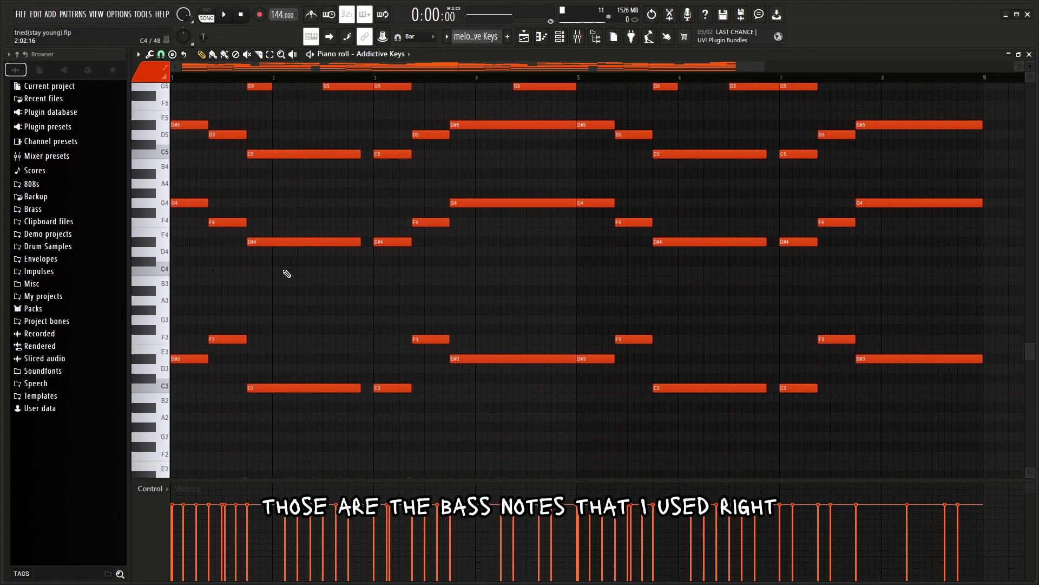
Step: Examine the layered chords, octave-up top-line notes and bass notes of the Addictive Keys melody in the piano roll
scroll(265, 300, "up", 2)
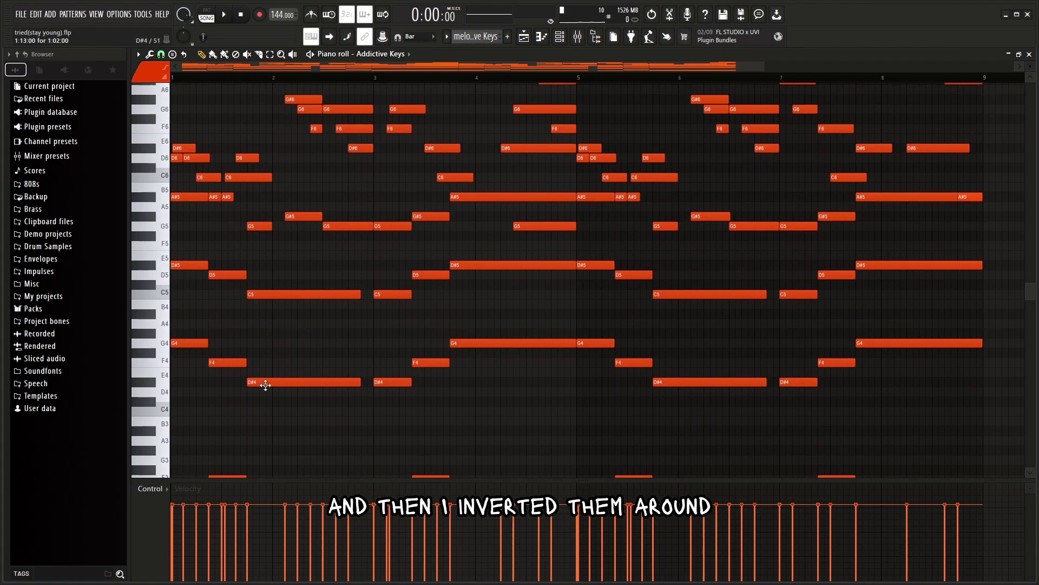
scroll(318, 225, "down", 8)
scroll(317, 224, "up", 6)
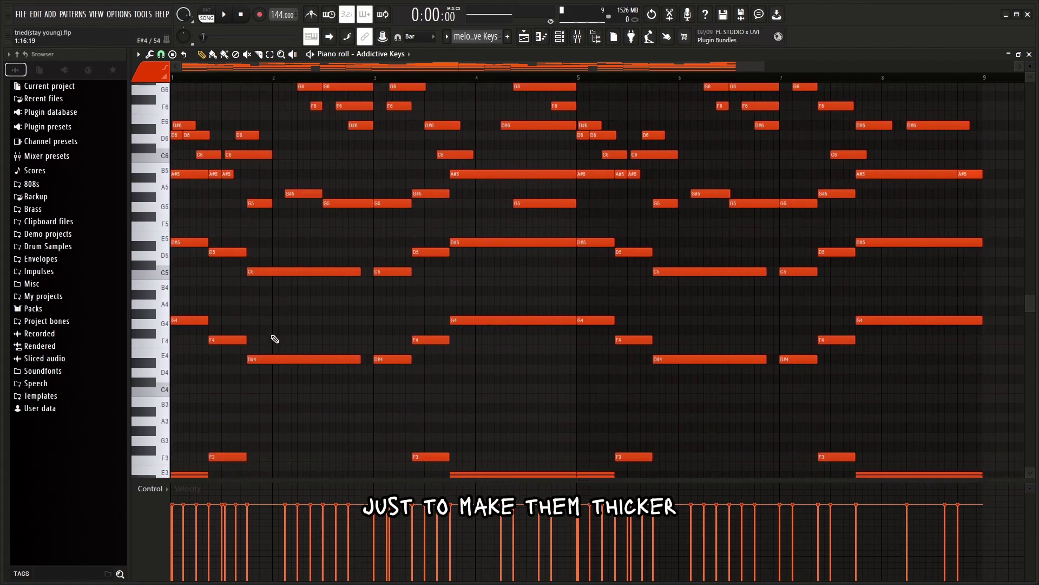
scroll(301, 256, "down", 5)
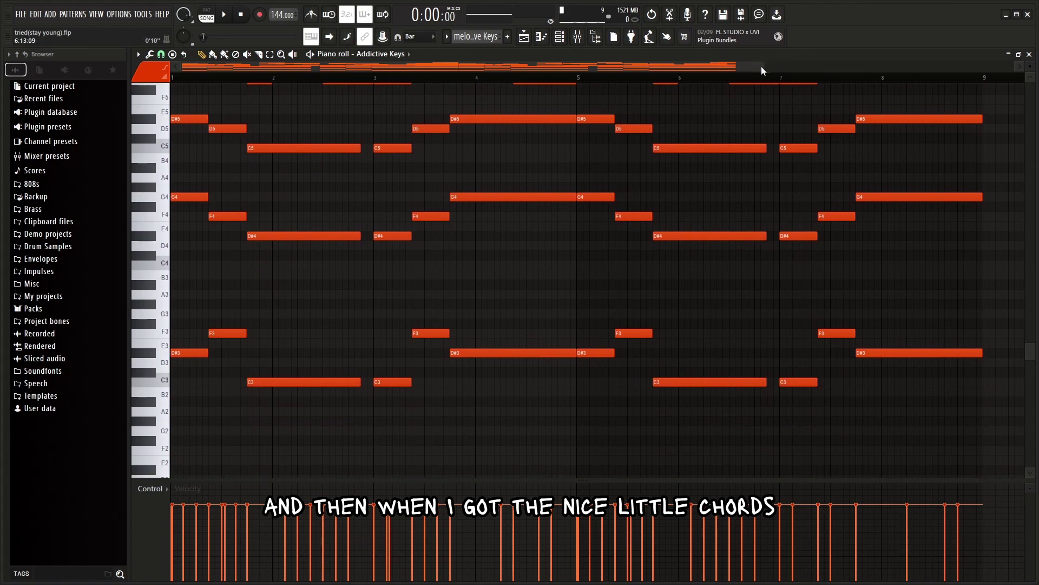
scroll(764, 71, "down", 3)
scroll(402, 214, "up", 5)
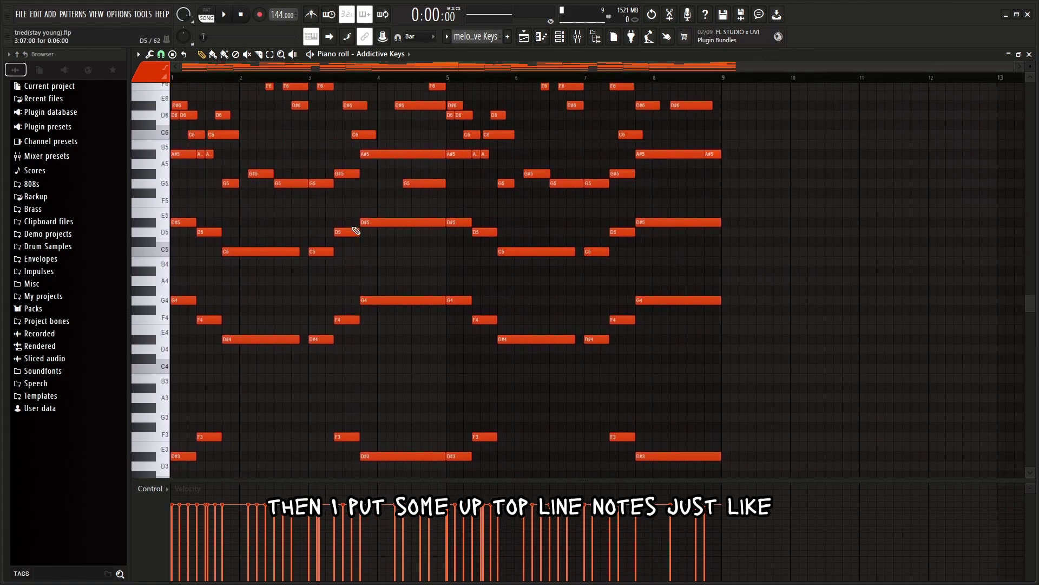
scroll(225, 123, "up", 5)
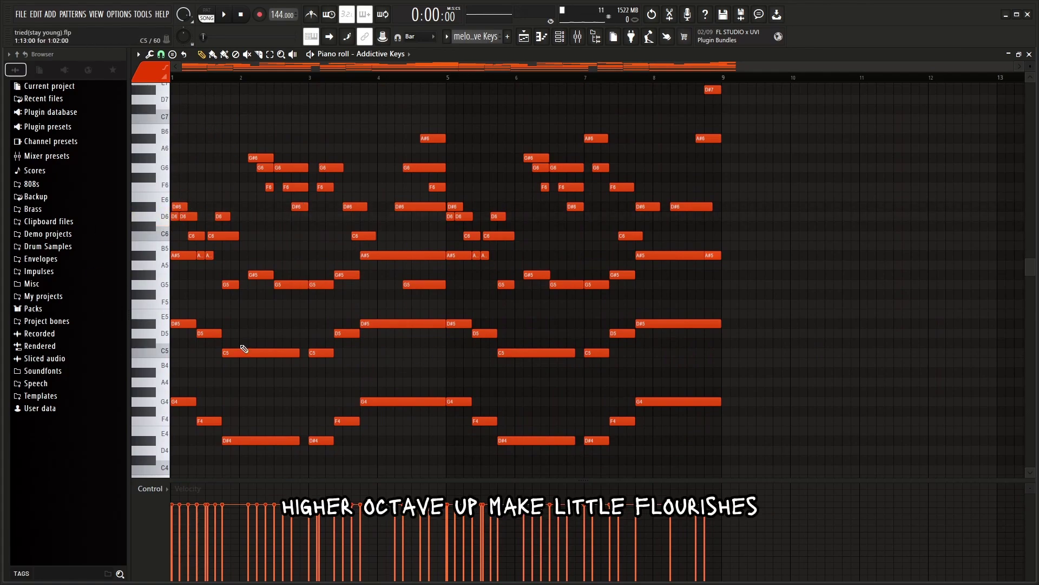
scroll(242, 270, "down", 15)
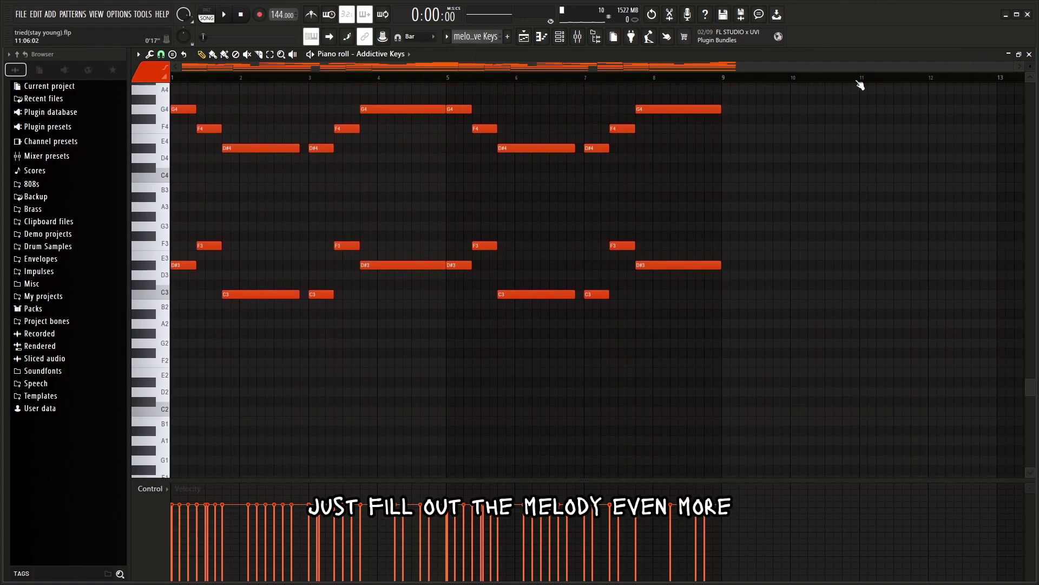
scroll(320, 153, "up", 15)
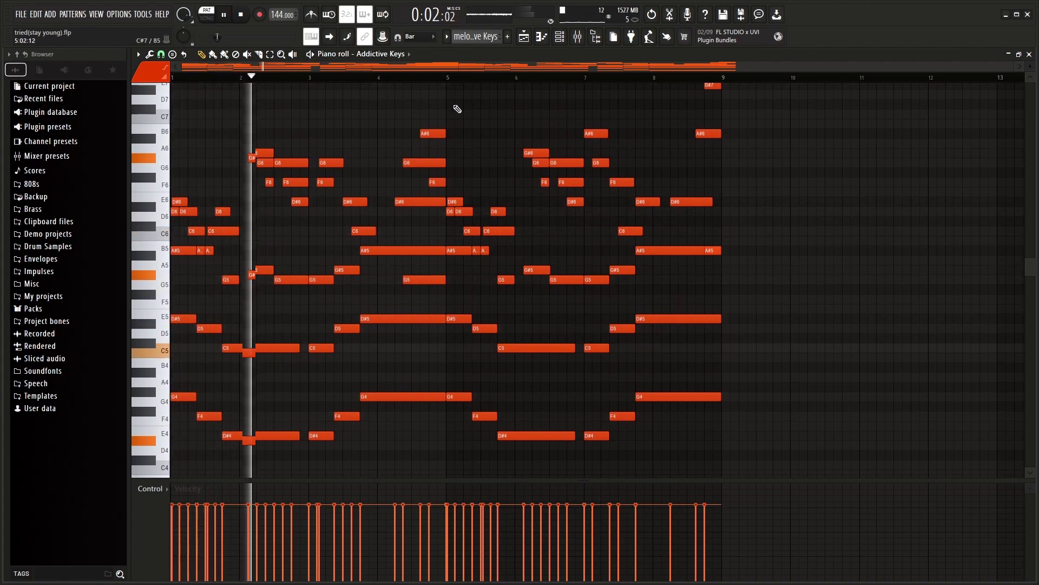
Step: Listen to the Addictive Keys melody pattern while following its notes, then stop playback and close the piano roll
scroll(469, 108, "down", 3)
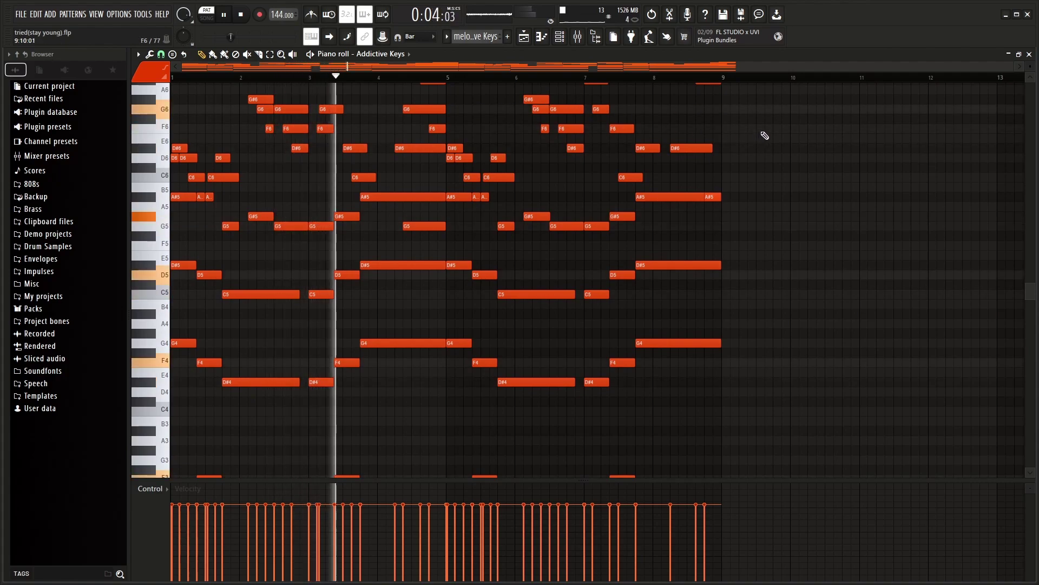
scroll(776, 137, "up", 2)
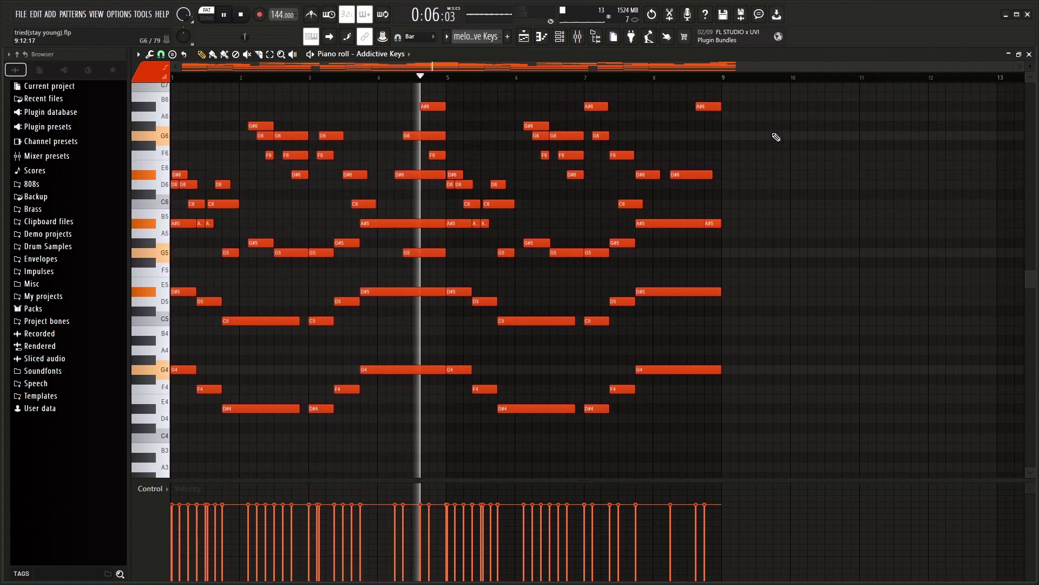
scroll(776, 137, "up", 1)
scroll(776, 135, "down", 1)
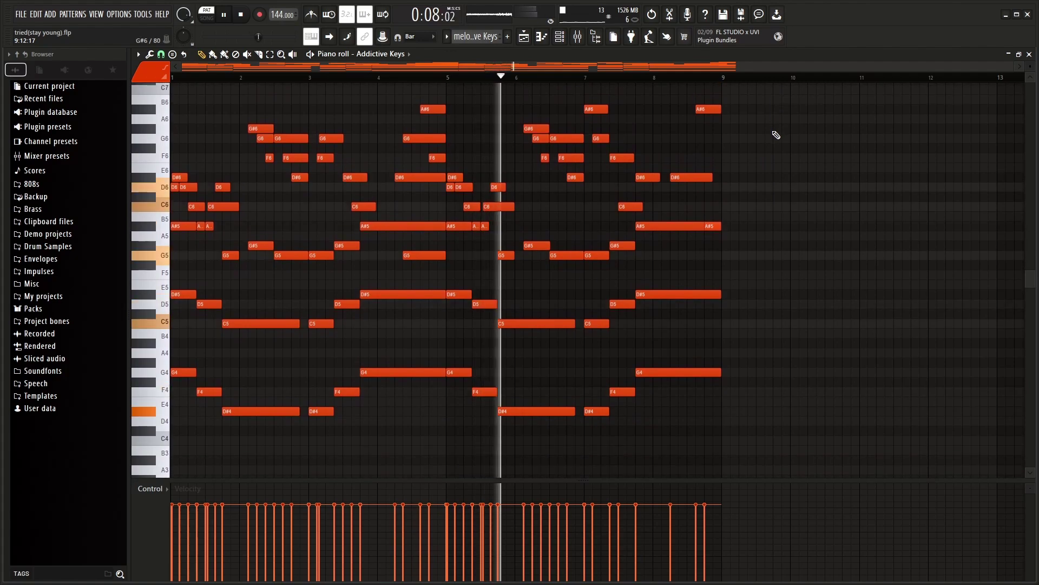
scroll(776, 135, "down", 3)
scroll(779, 133, "up", 2)
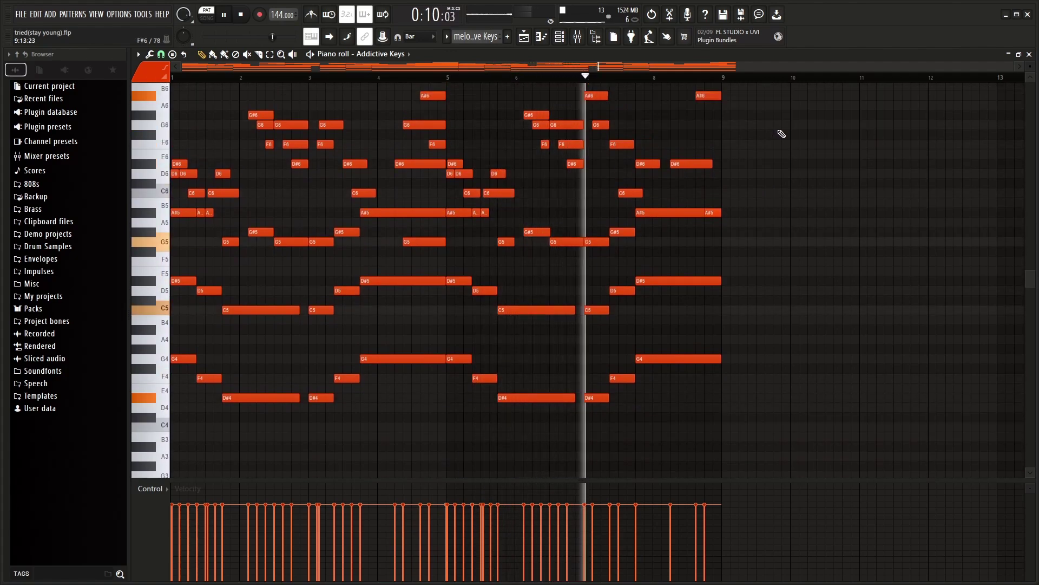
scroll(782, 133, "down", 1)
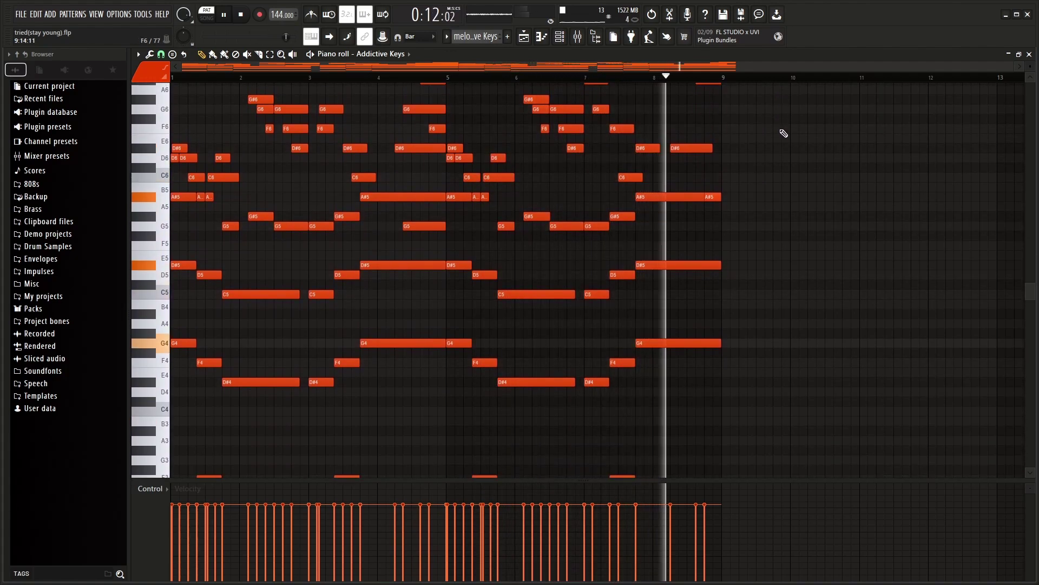
scroll(782, 133, "down", 6)
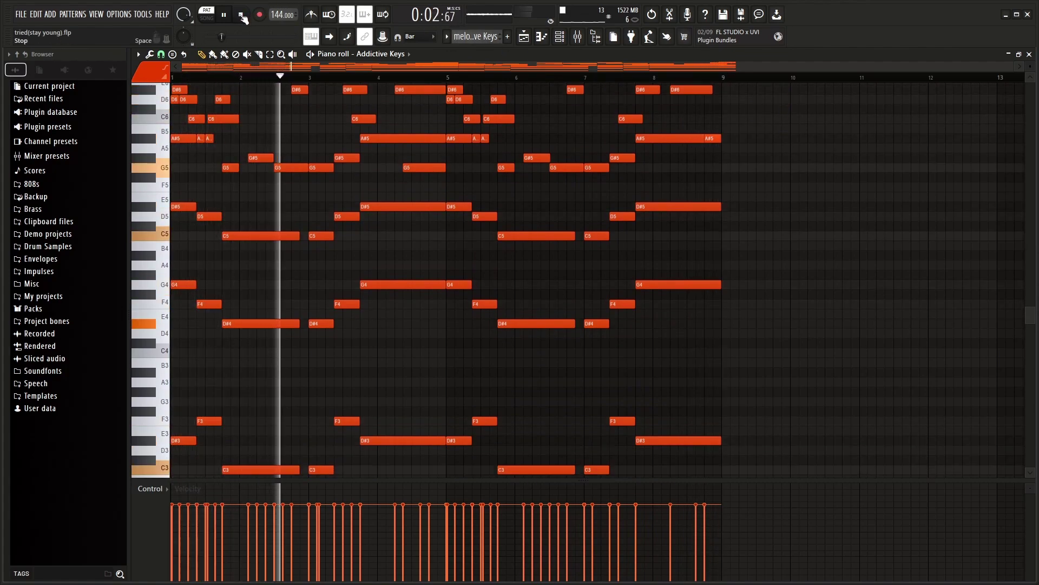
left_click(242, 15)
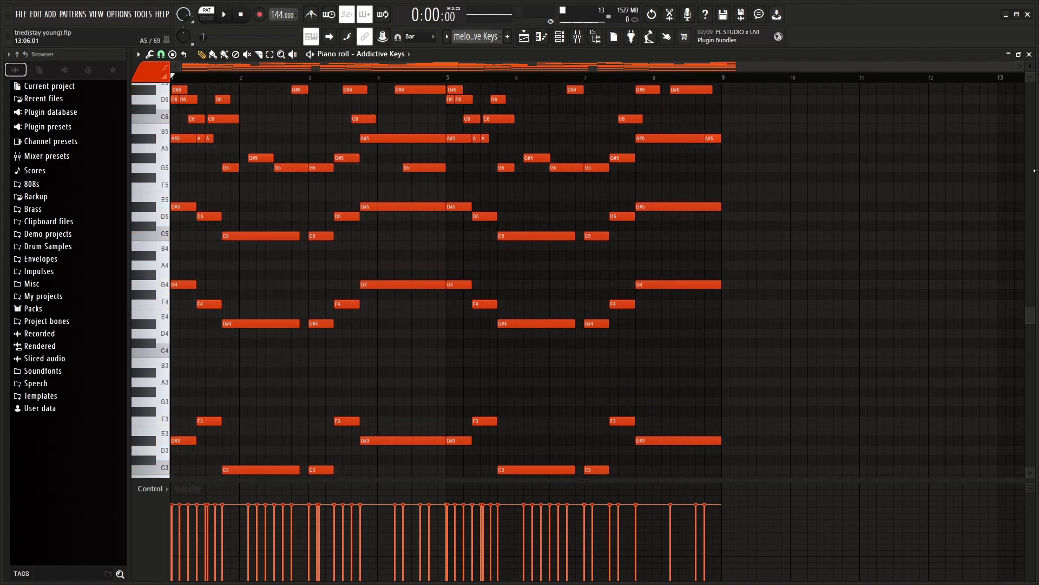
left_click(1029, 55)
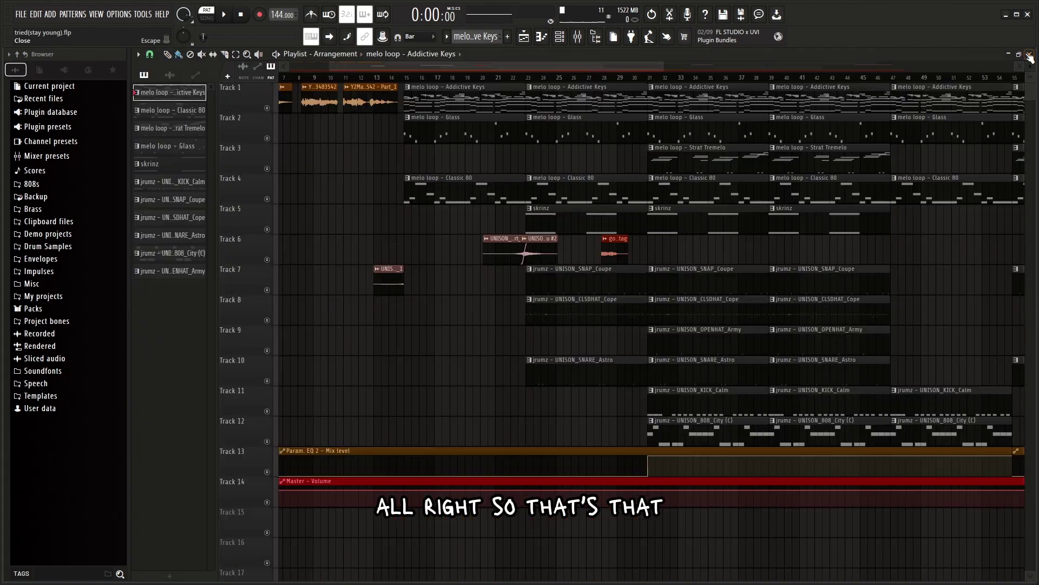
Step: Open the Glass melody pattern from Track 2 in the piano roll and examine the Glass instrument's settings
double_click(428, 120)
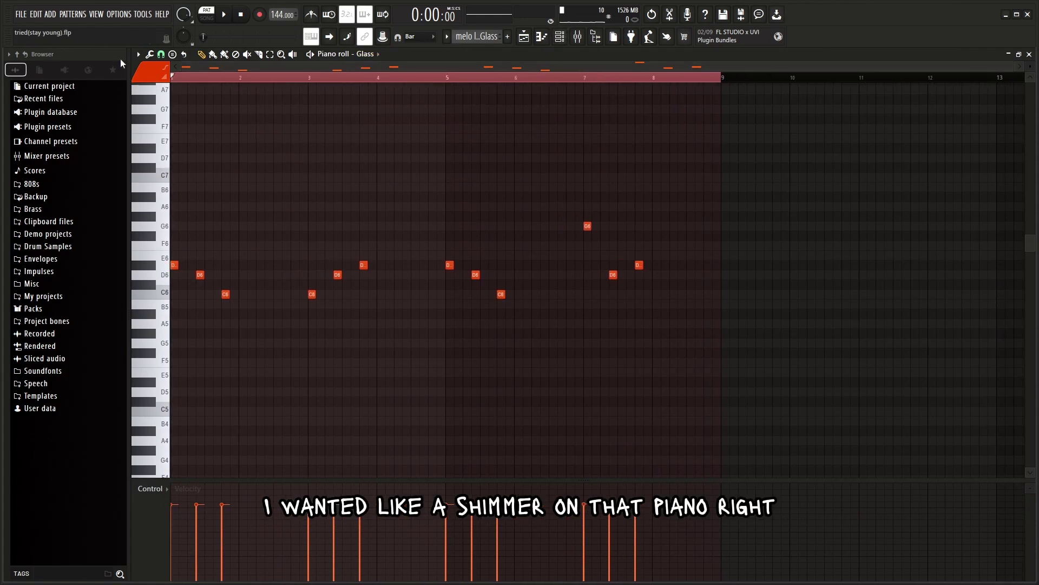
left_click(560, 36)
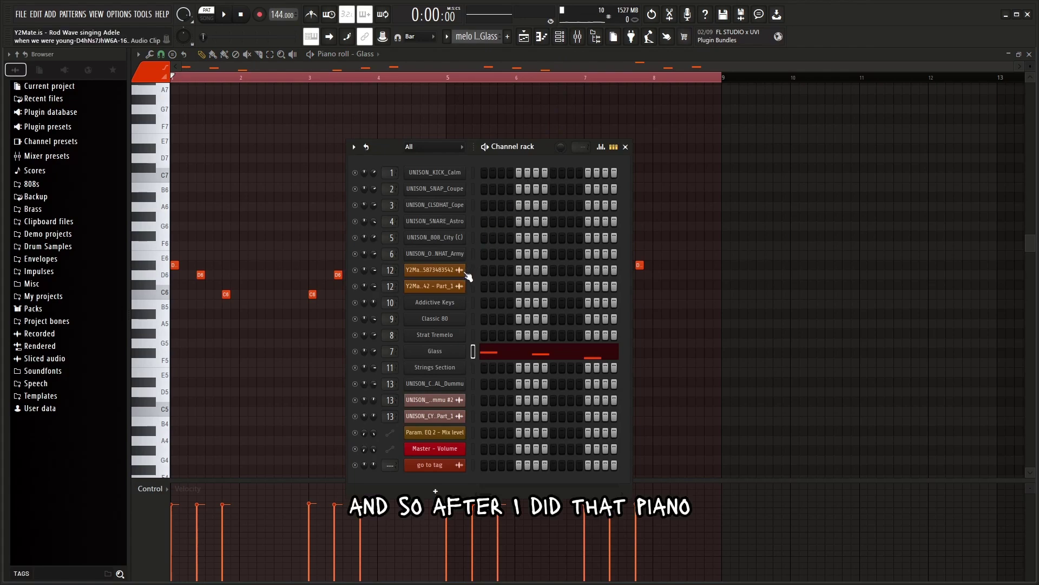
left_click(433, 349)
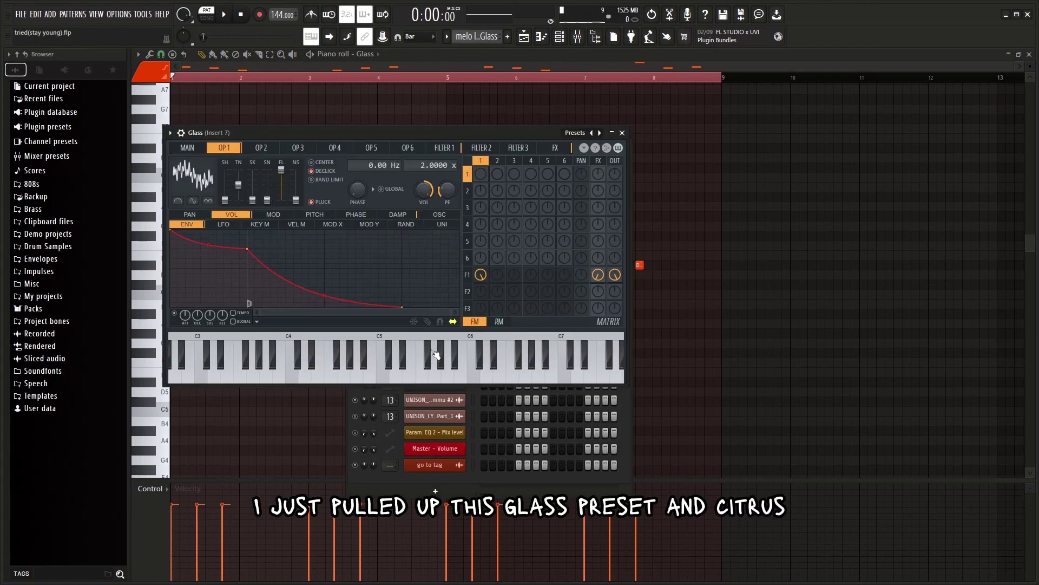
left_click(622, 132)
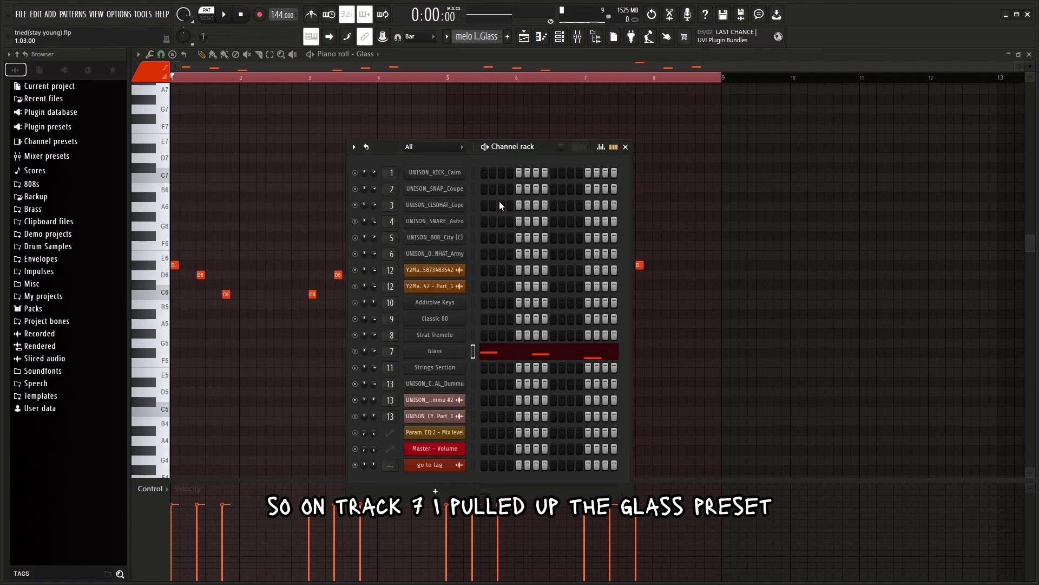
Step: Inspect the parametric EQ and Cymatics Space Lite effects on the Glass mixer track, Insert 7
left_click(577, 36)
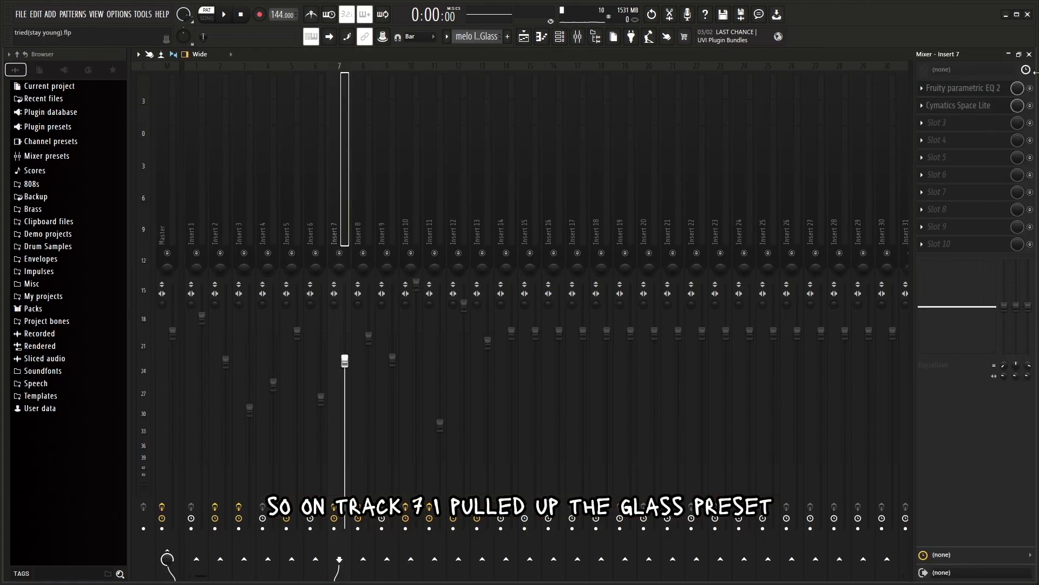
left_click(957, 90)
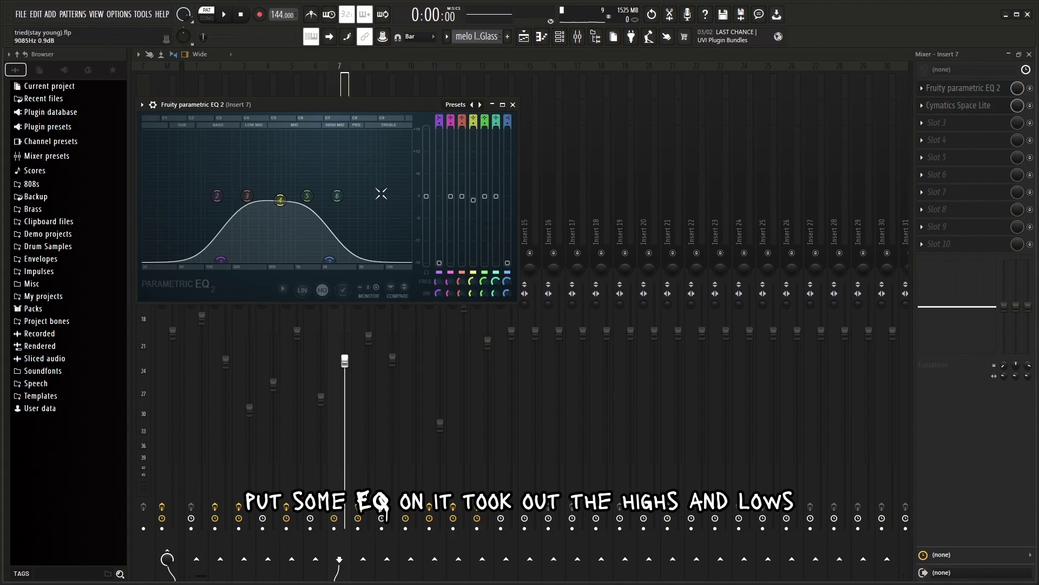
left_click(935, 107)
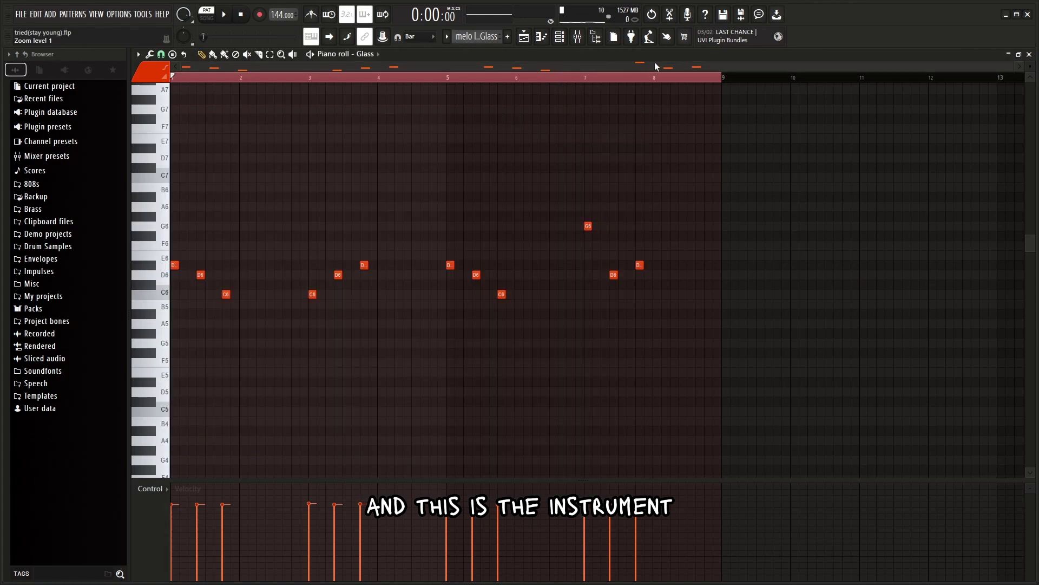
Step: Audition the Glass instrument by playing several single notes over its pattern
key("c")
key("c")
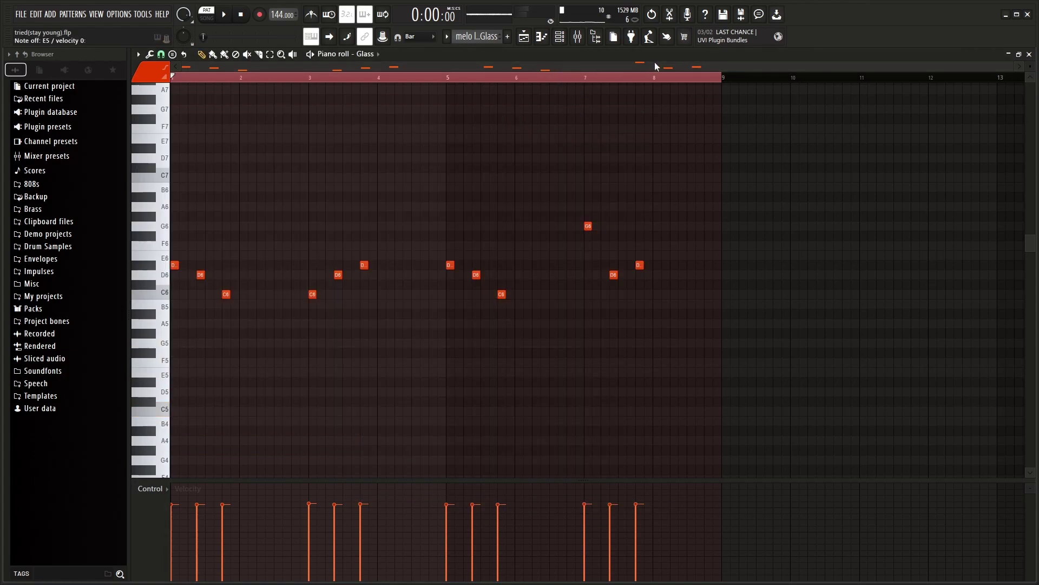
key("x")
key("v")
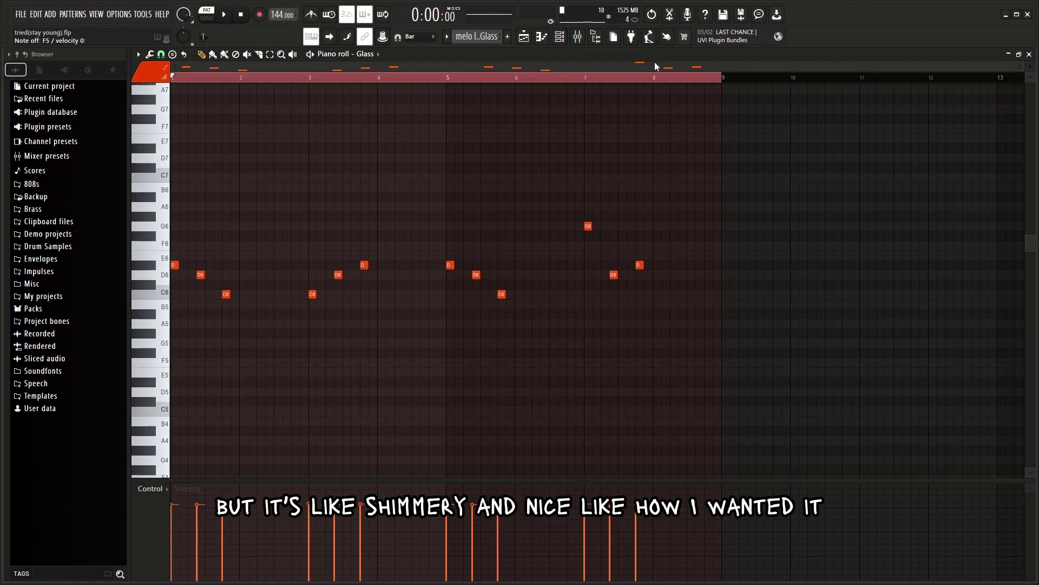
key("n")
Step: Listen to the Glass pattern from its first note, stop playback, and return to the playlist arrangement
left_click(174, 265)
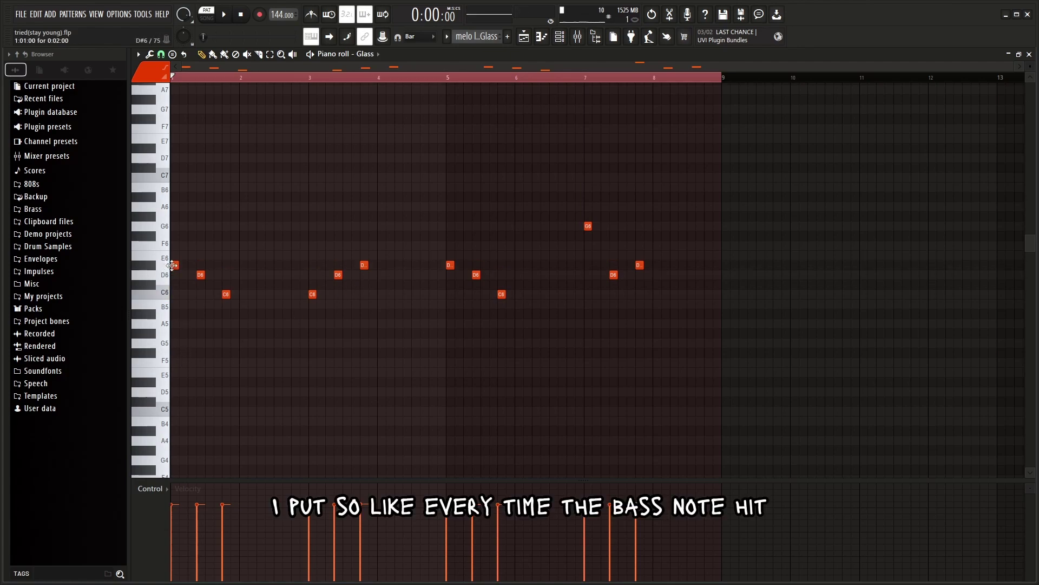
left_click(312, 54)
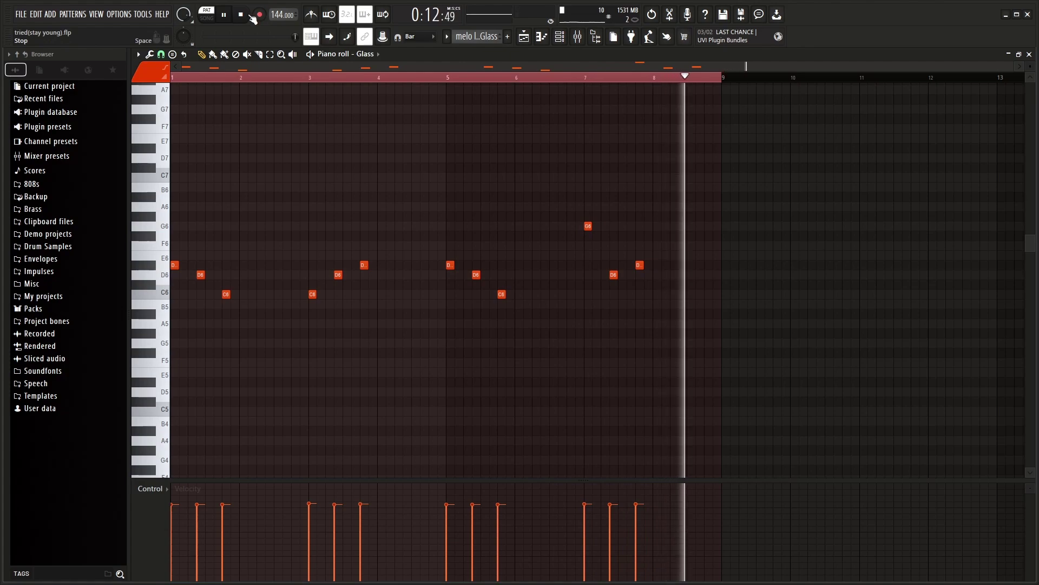
key("space")
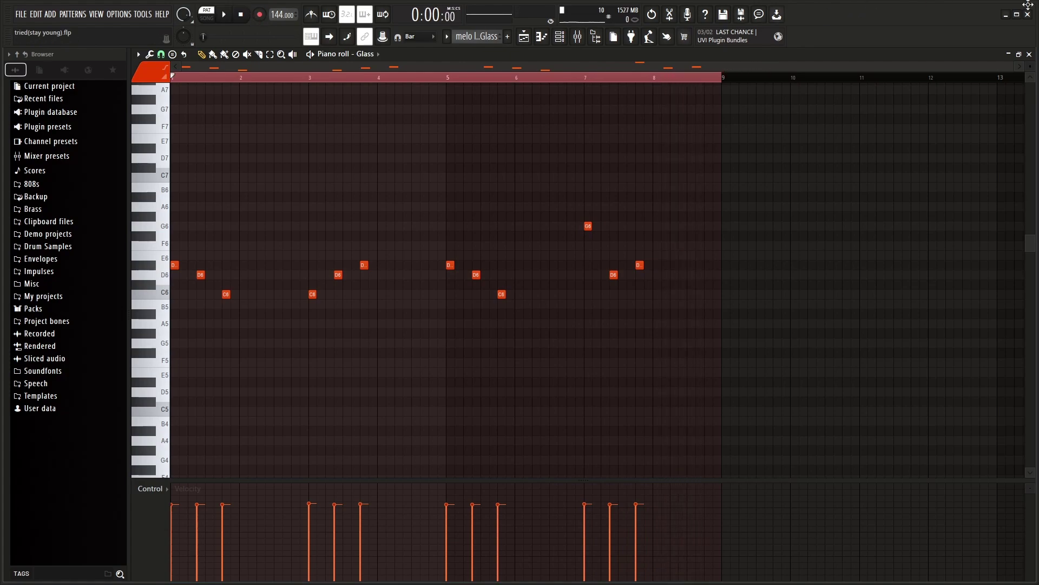
left_click(1029, 54)
key("Escape")
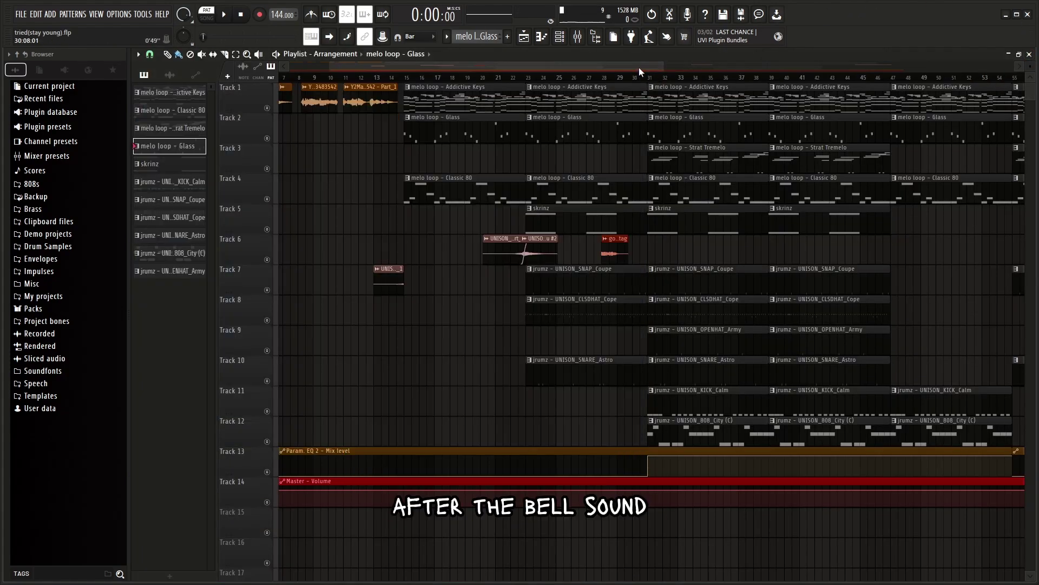
Step: Open the skrinz pattern from Track 5 in the piano roll and view the Strings Section instrument
double_click(562, 209)
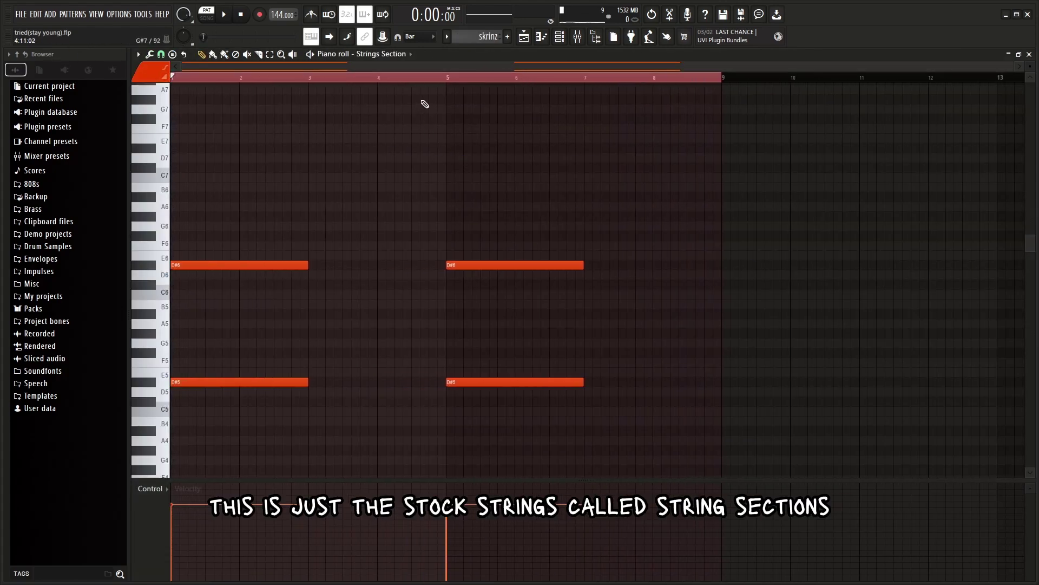
scroll(425, 104, "down", 3)
left_click(559, 37)
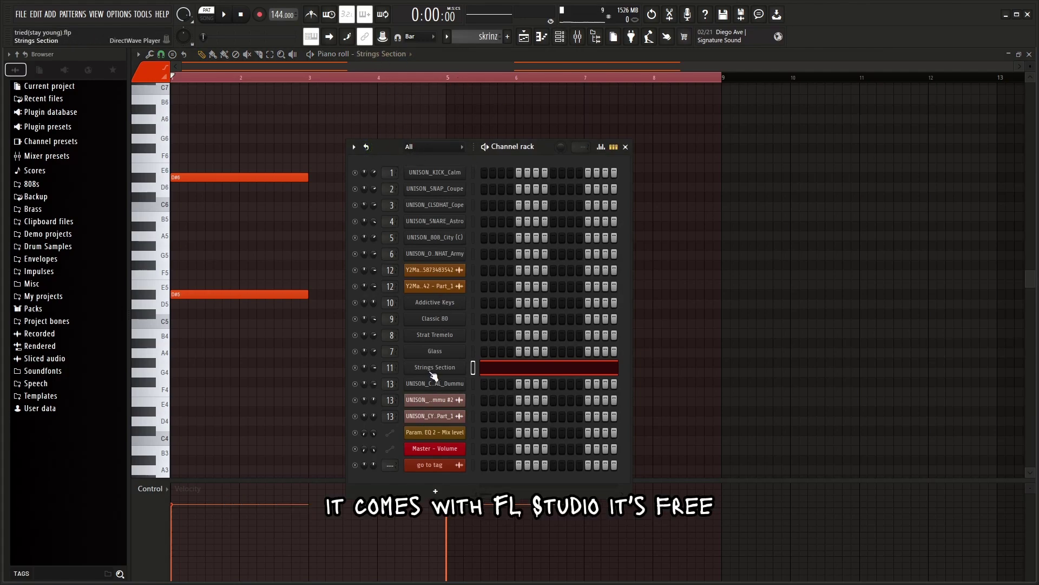
left_click(433, 368)
left_click(713, 146)
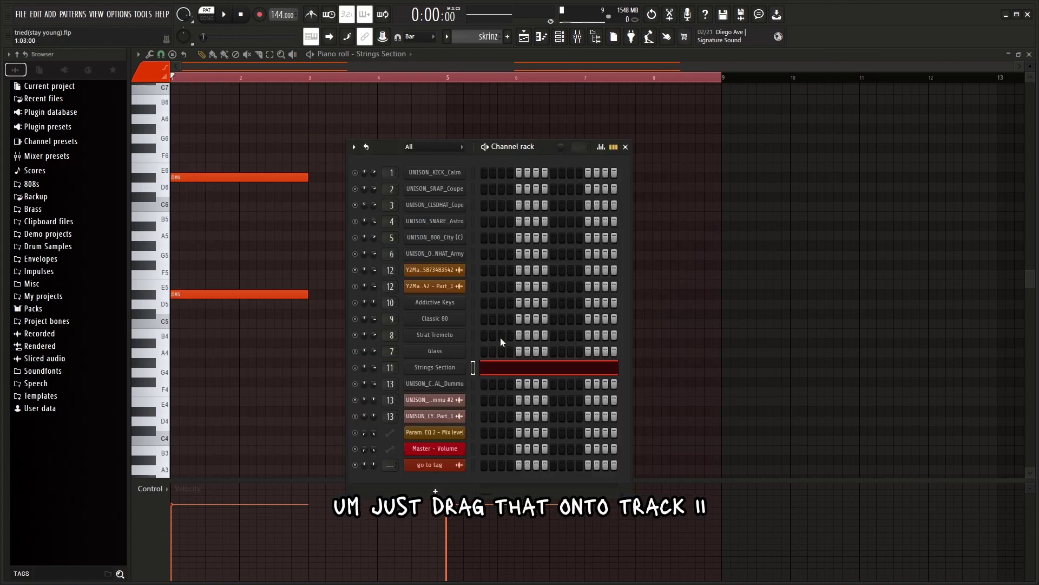
Step: Inspect the parametric EQ, Cymatics Space Lite and Drip effects on the Strings Section mixer track, Insert 11
left_click(447, 368)
left_click(578, 36)
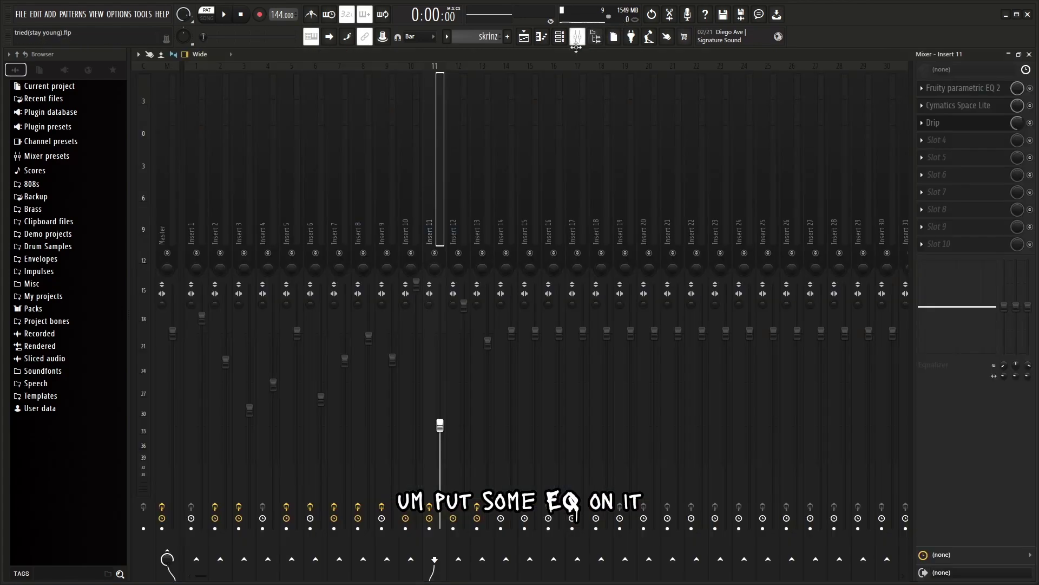
left_click(974, 89)
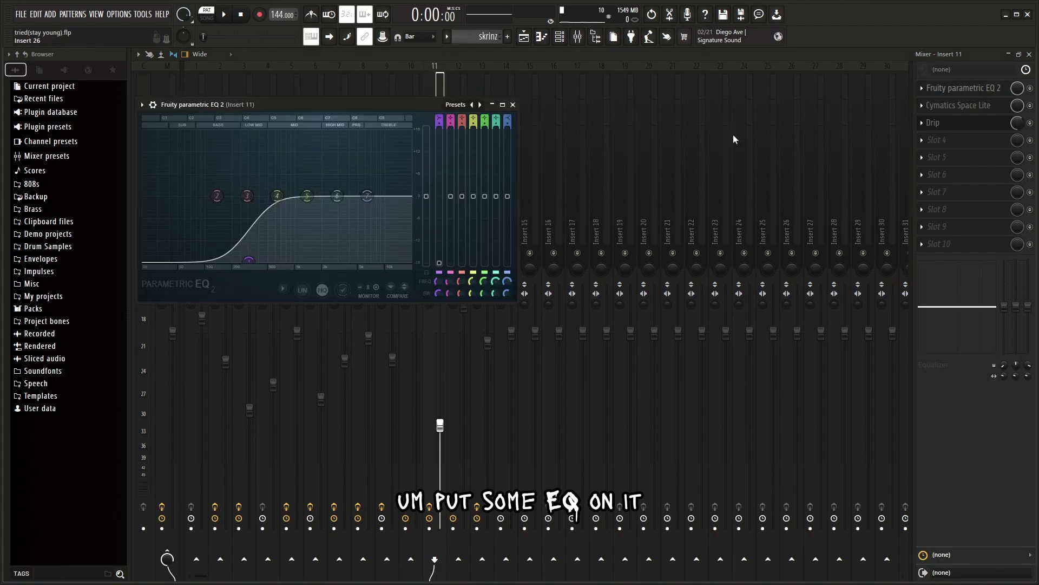
left_click(952, 105)
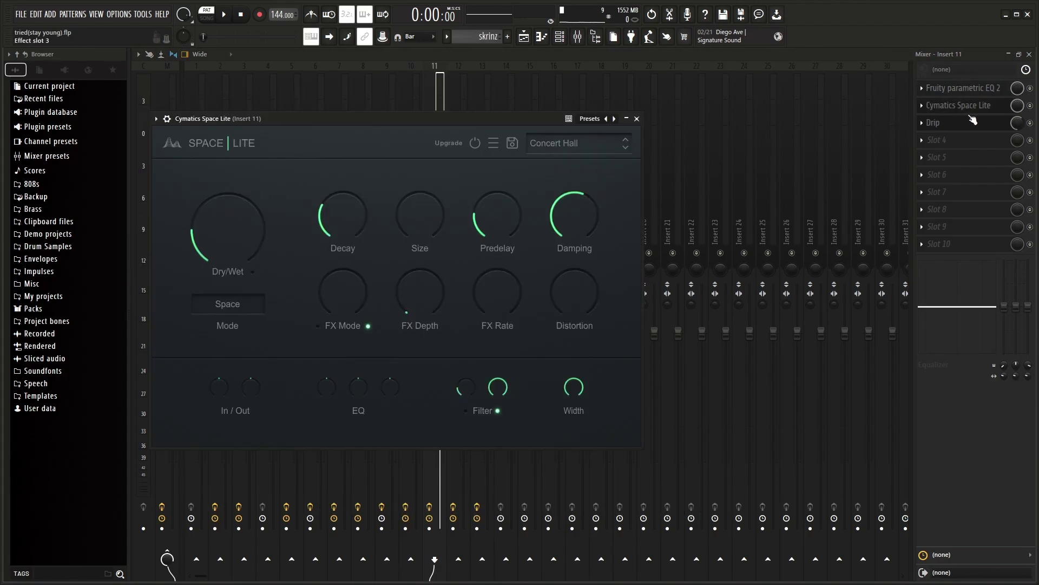
left_click(933, 123)
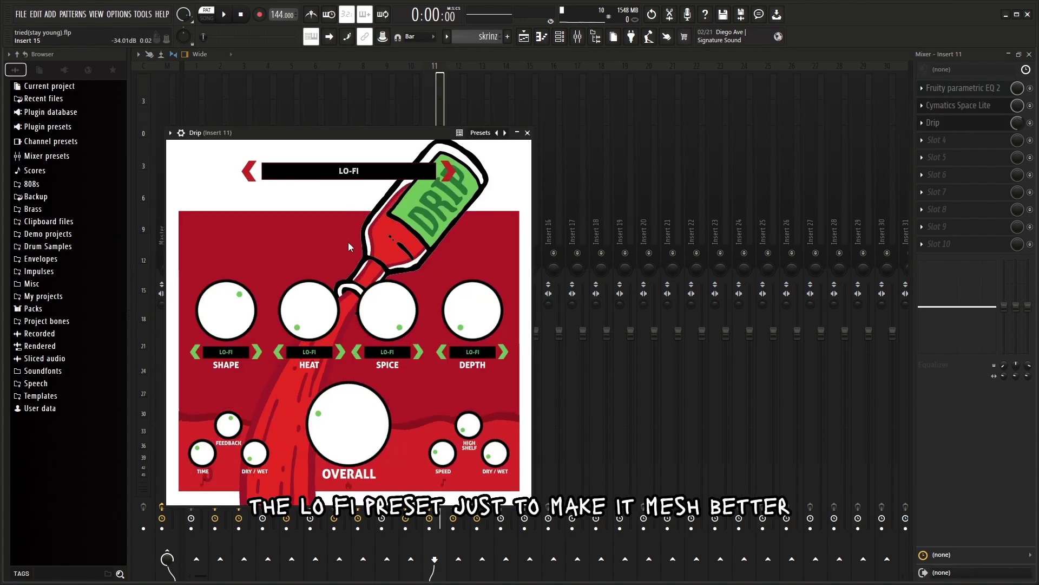
Step: Listen to the Strings Section pattern, stop playback, and return to the playlist arrangement
left_click(1030, 54)
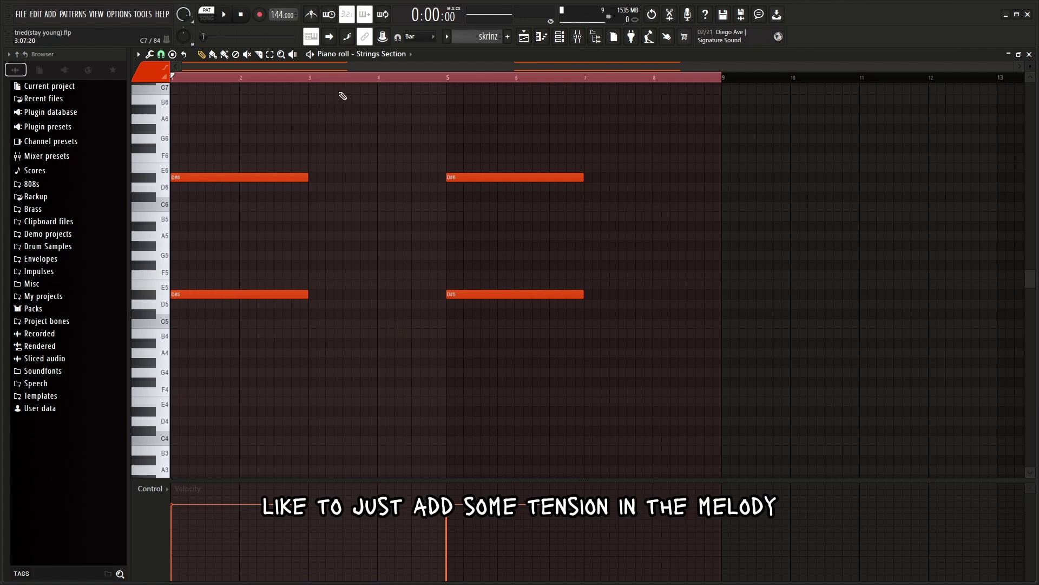
key("space")
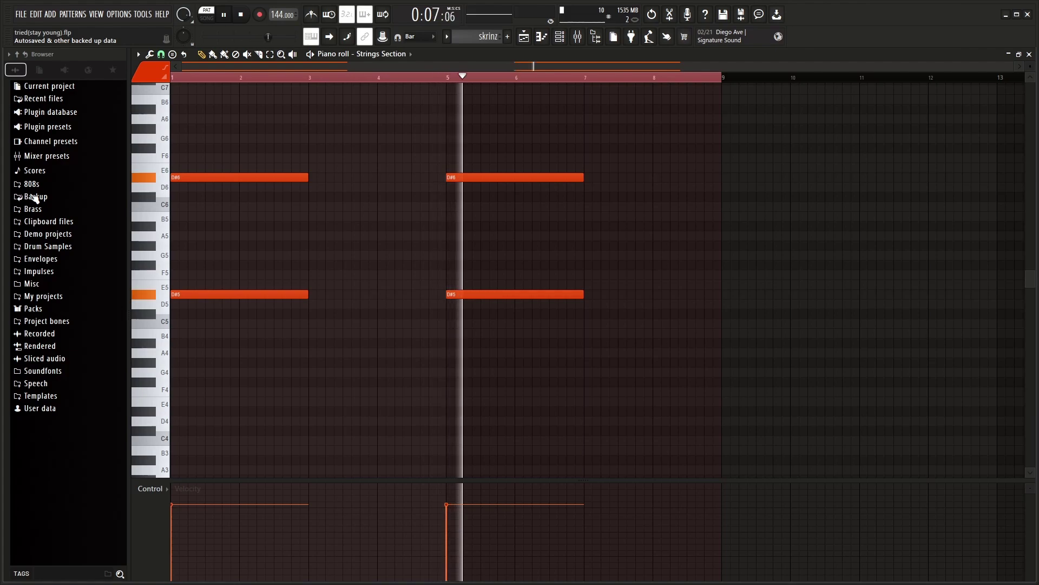
left_click(253, 15)
left_click(1030, 54)
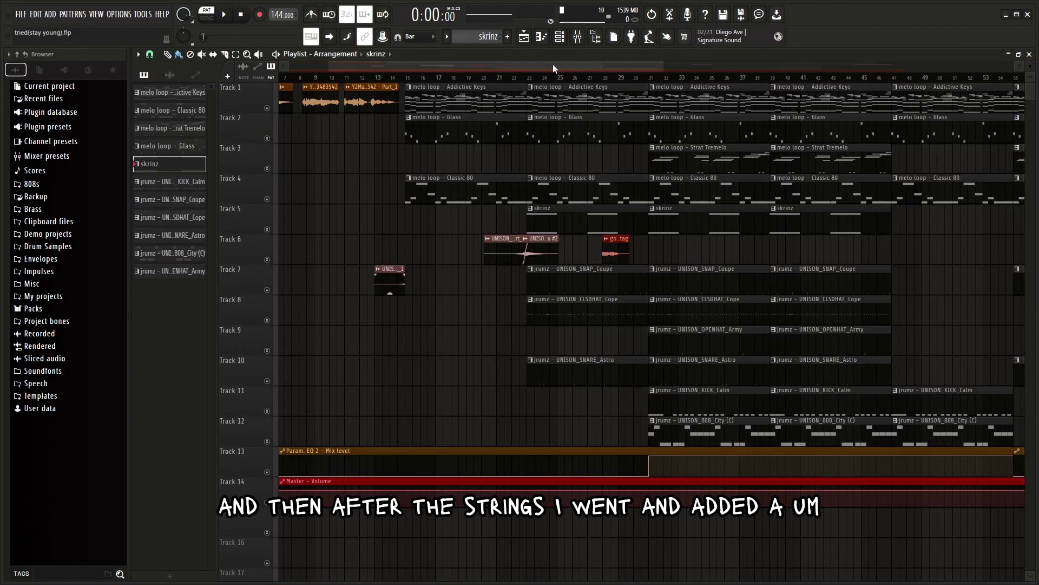
Step: Open the Strat Tremelo pattern from Track 3 in the piano roll and look over its low and high notes
left_click_drag(553, 63, 570, 66)
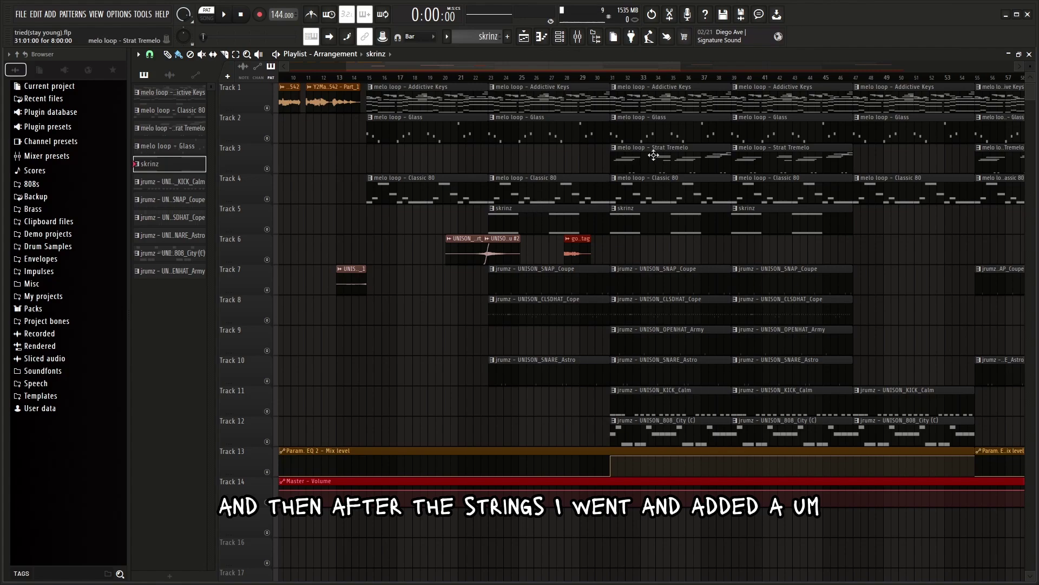
double_click(654, 155)
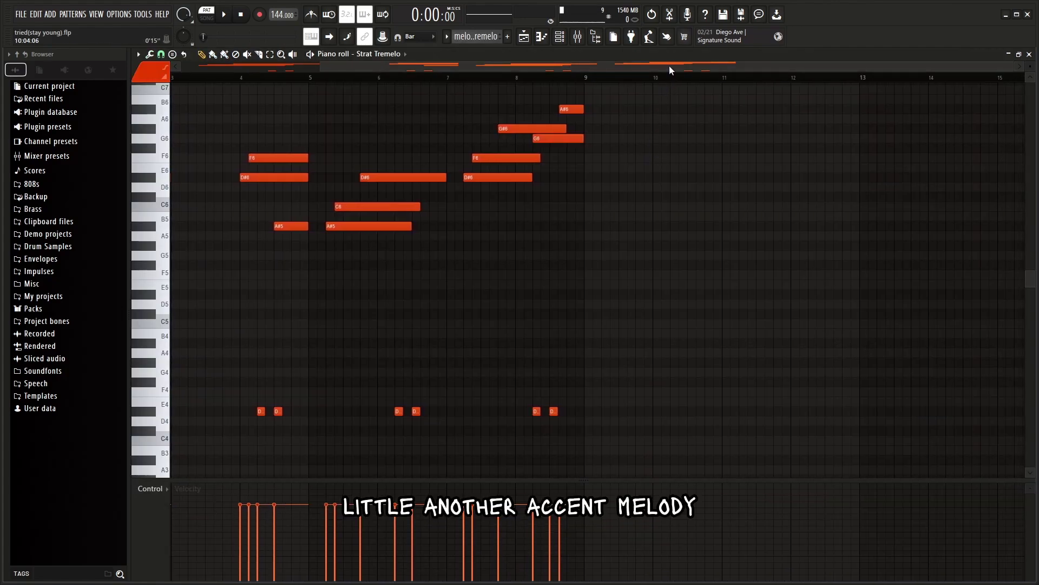
scroll(670, 69, "left", 2)
scroll(360, 312, "down", 6)
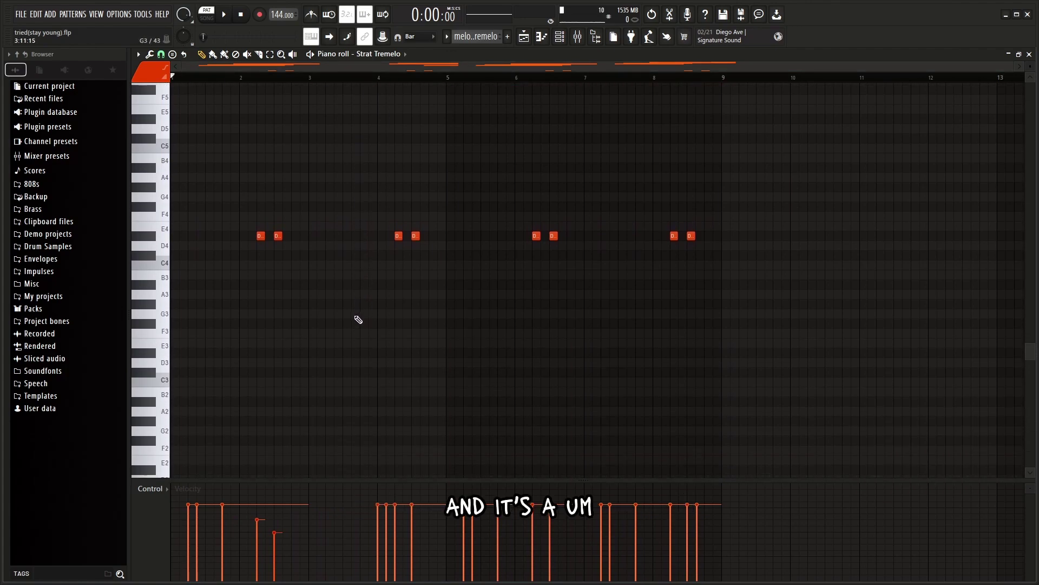
scroll(356, 319, "up", 7)
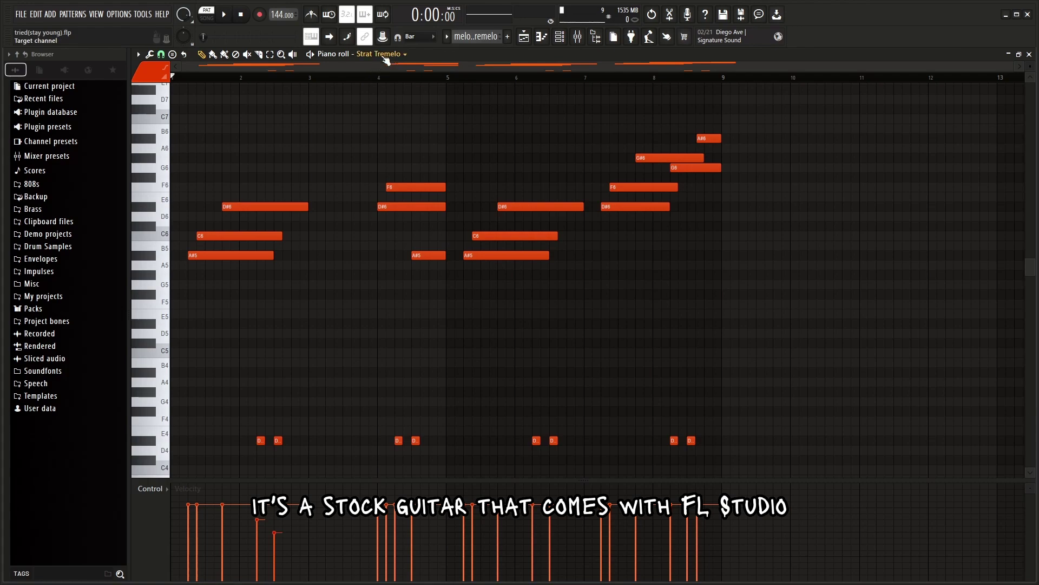
Step: View the Strat Tremelo instrument from the channel rack and close its plugin window
left_click(566, 45)
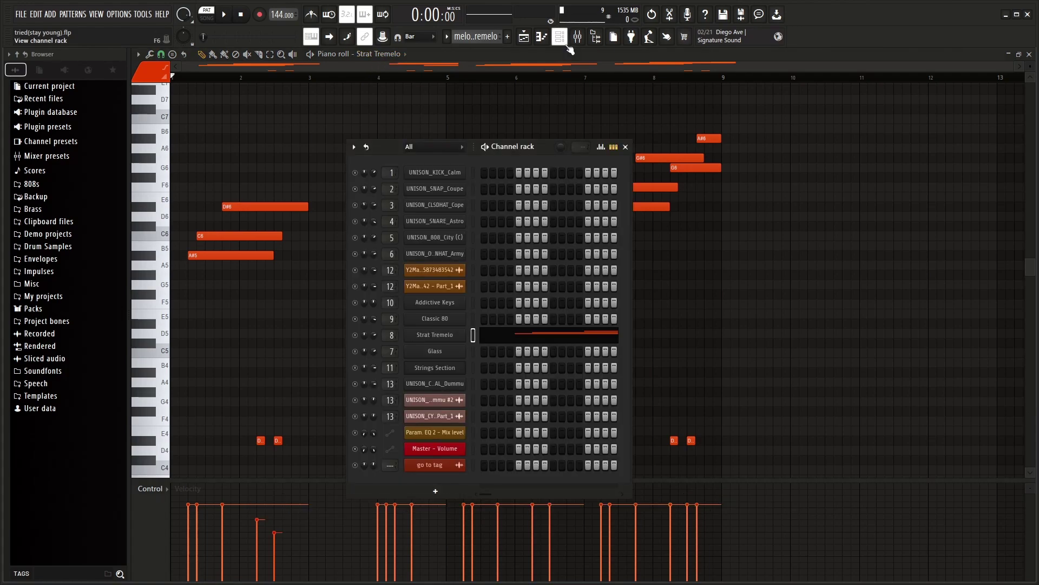
left_click(436, 334)
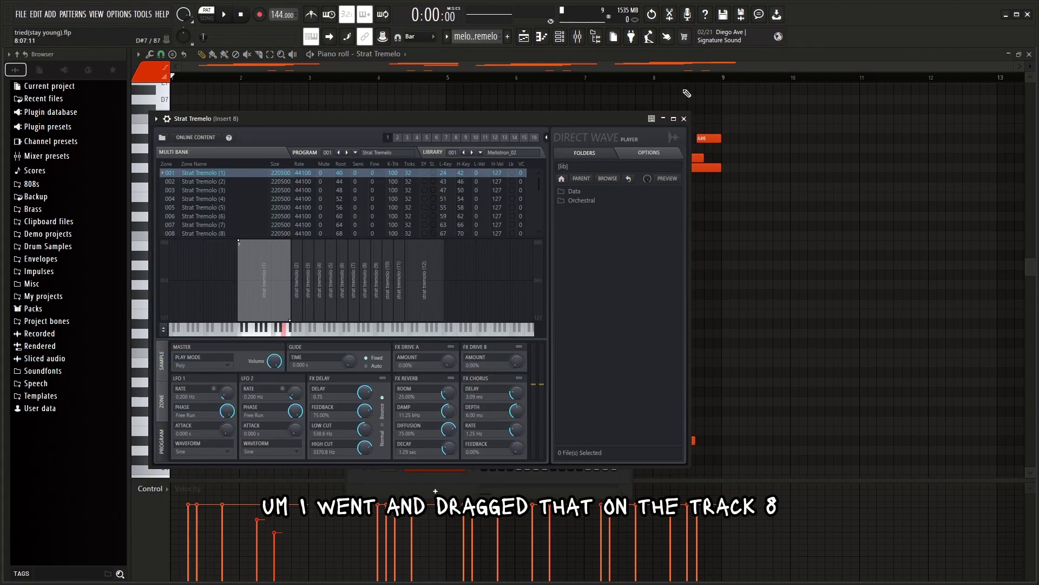
left_click(684, 119)
Step: Inspect the parametric EQ, Cymatics Space Lite, Drip and Fruity Delay 2 effects on the Strat Tremelo mixer track, Insert 8
left_click(578, 37)
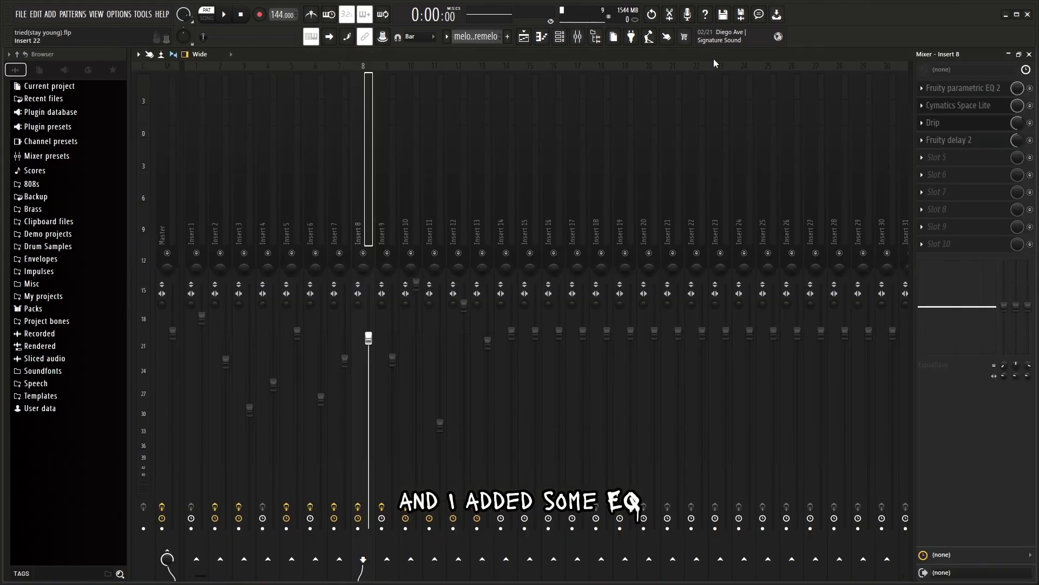
left_click(947, 90)
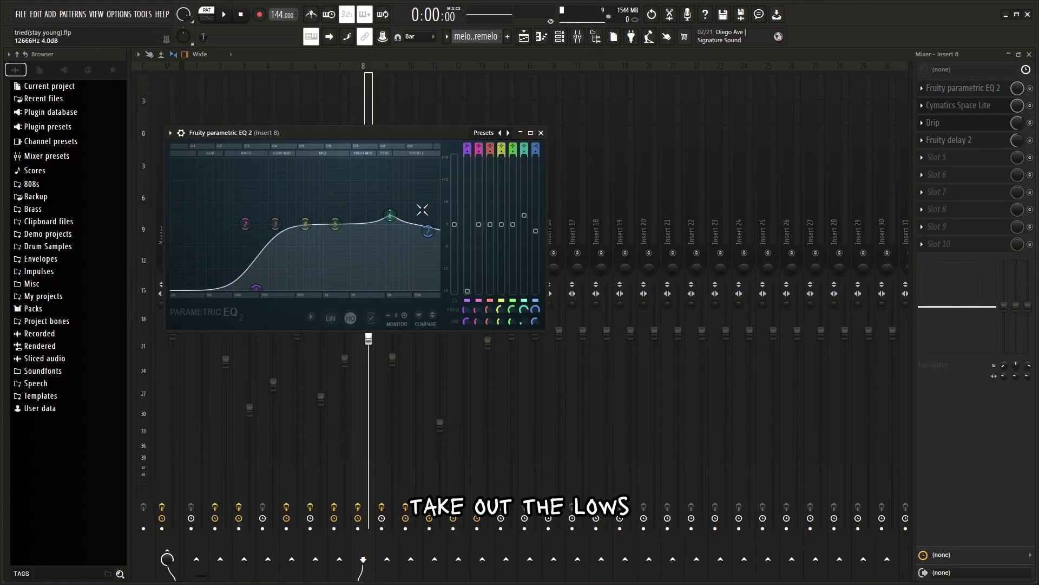
left_click(958, 105)
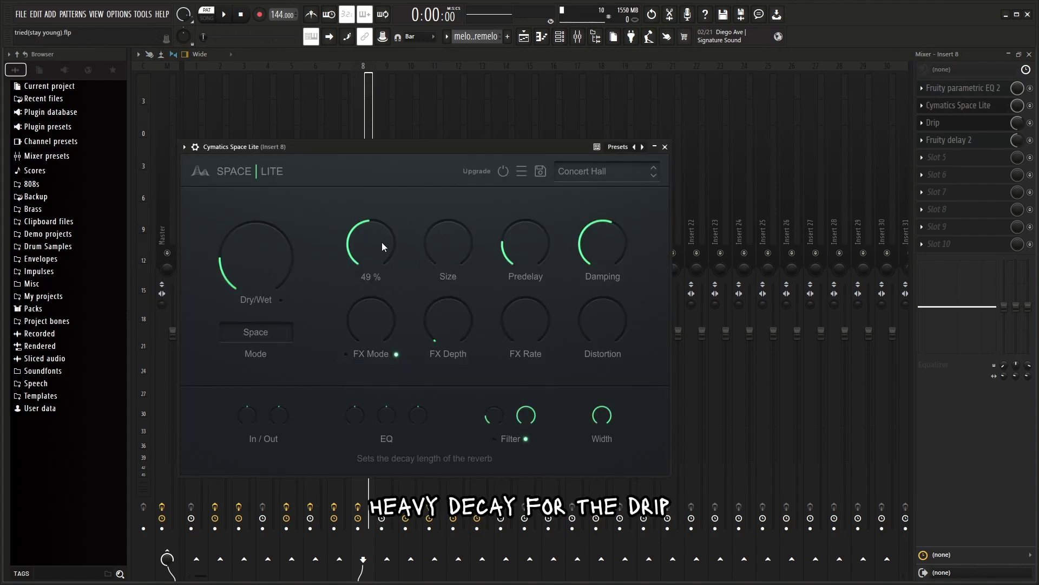
left_click(939, 125)
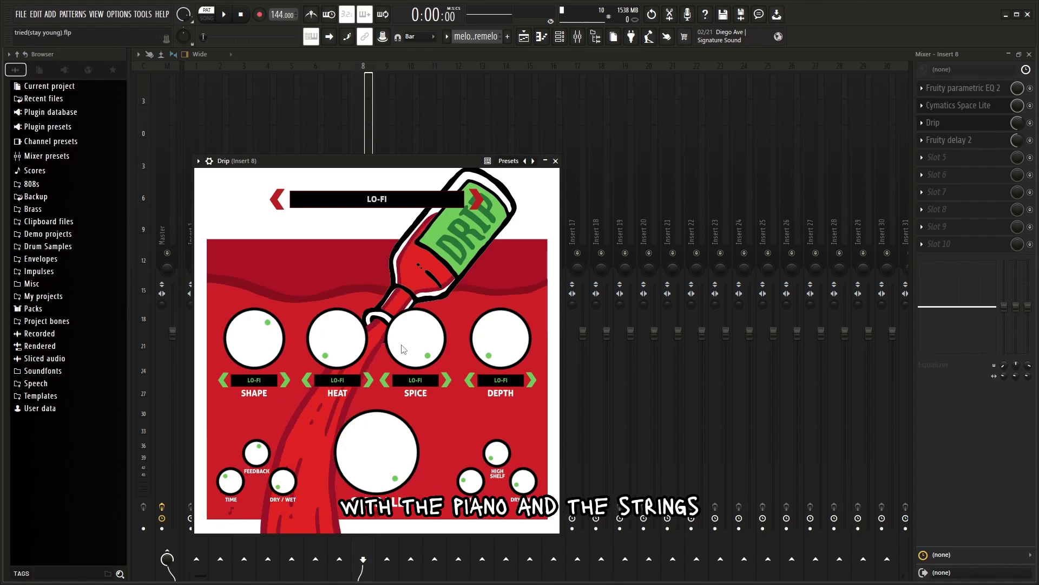
left_click(949, 149)
left_click(949, 145)
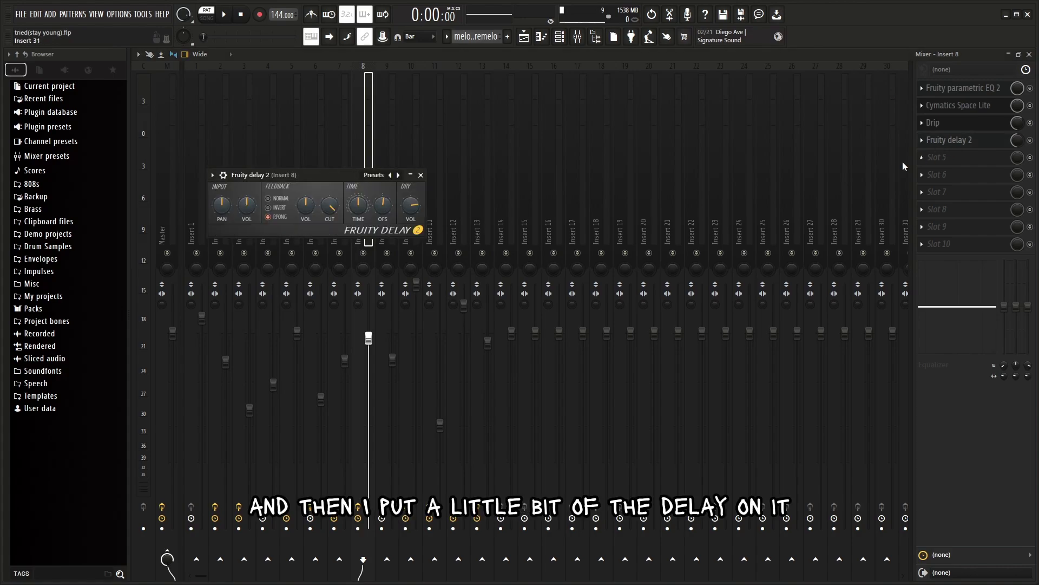
left_click(421, 175)
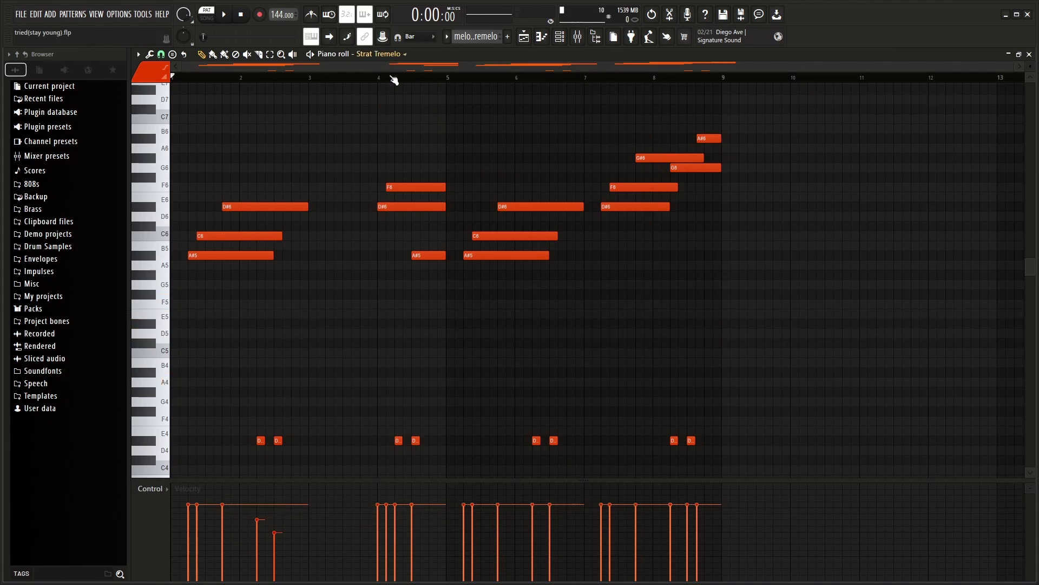
Step: Look over the Strat Tremelo notes in the piano roll, listen to the pattern, and stop playback
scroll(388, 81, "up", 1)
scroll(280, 62, "down", 2)
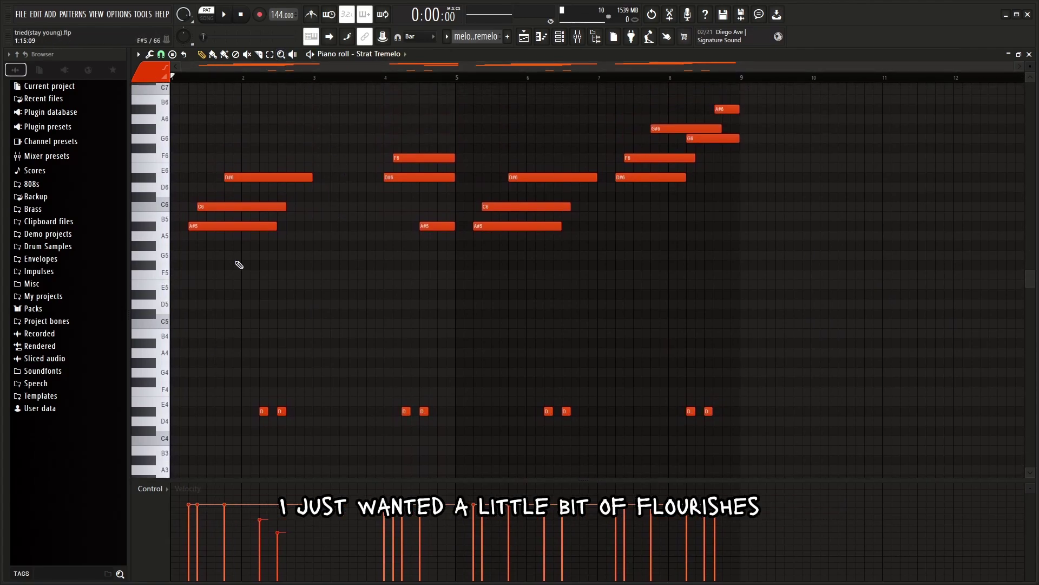
scroll(493, 152, "up", 2)
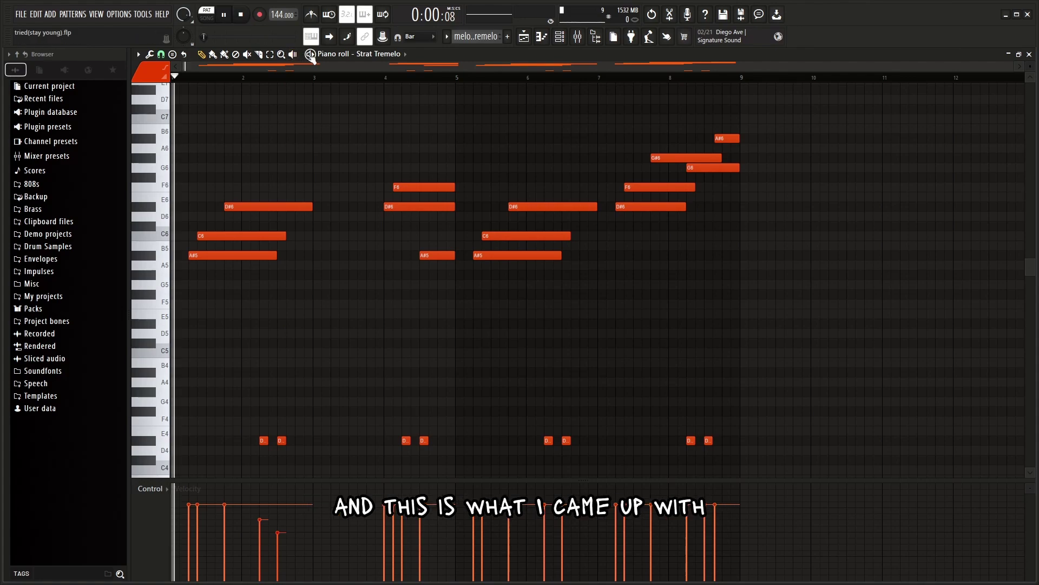
key("space")
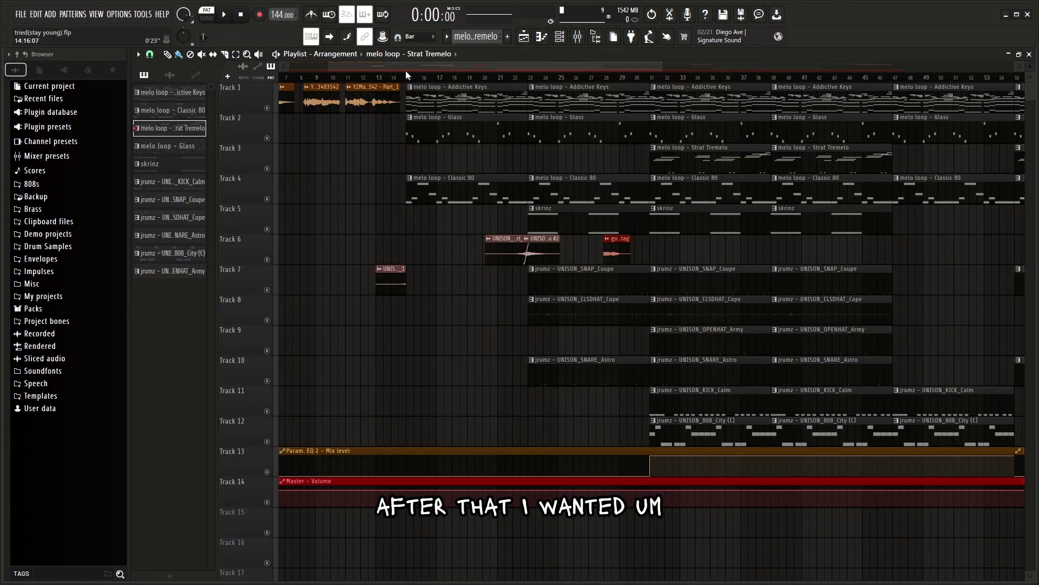
Step: Open the Classic 80 pattern from Track 4 in the piano roll and view the Classic 80 instrument
scroll(407, 69, "left", 3)
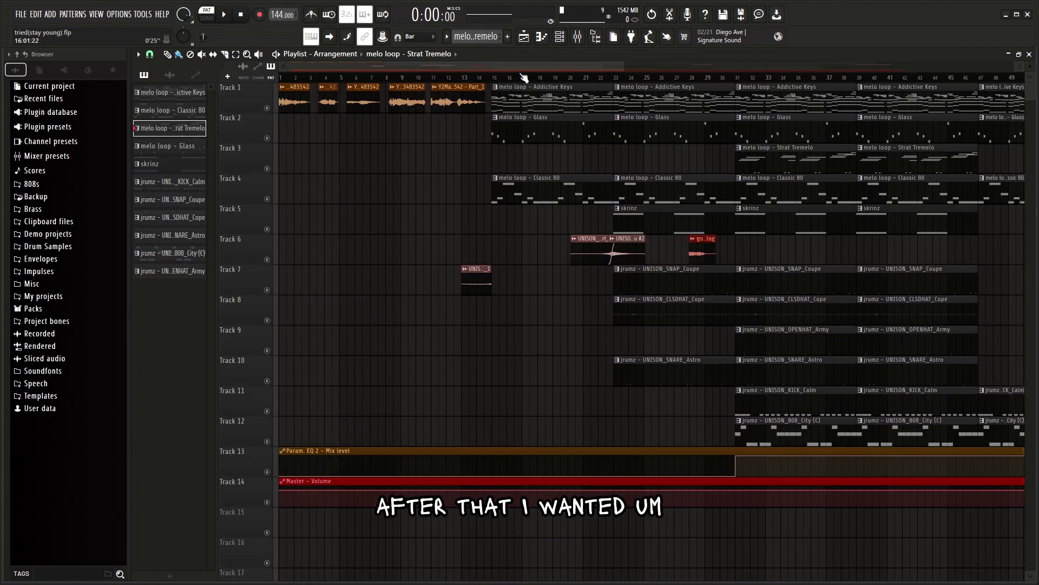
left_click_drag(625, 67, 273, 64)
double_click(485, 182)
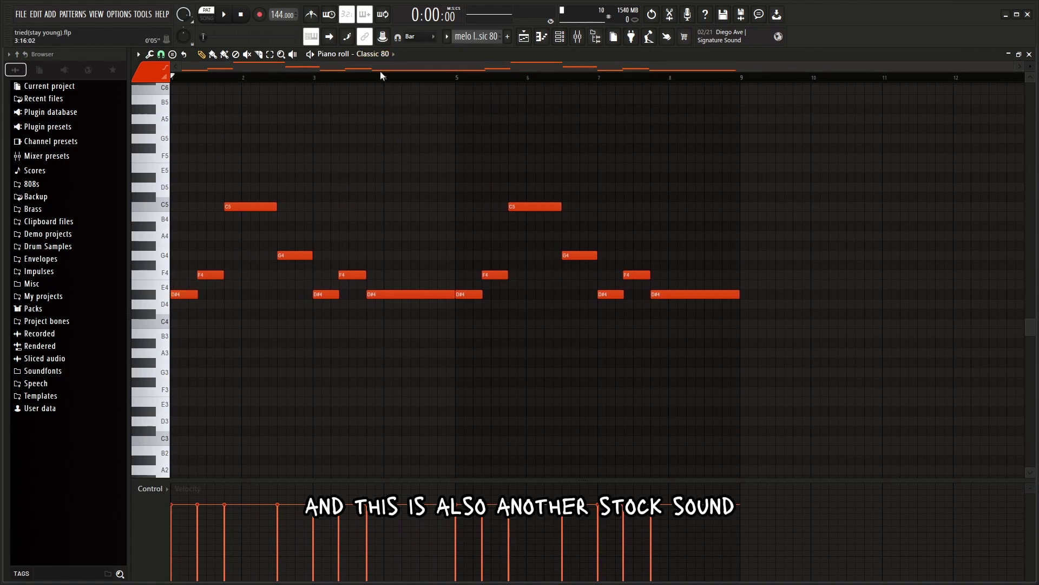
left_click(559, 36)
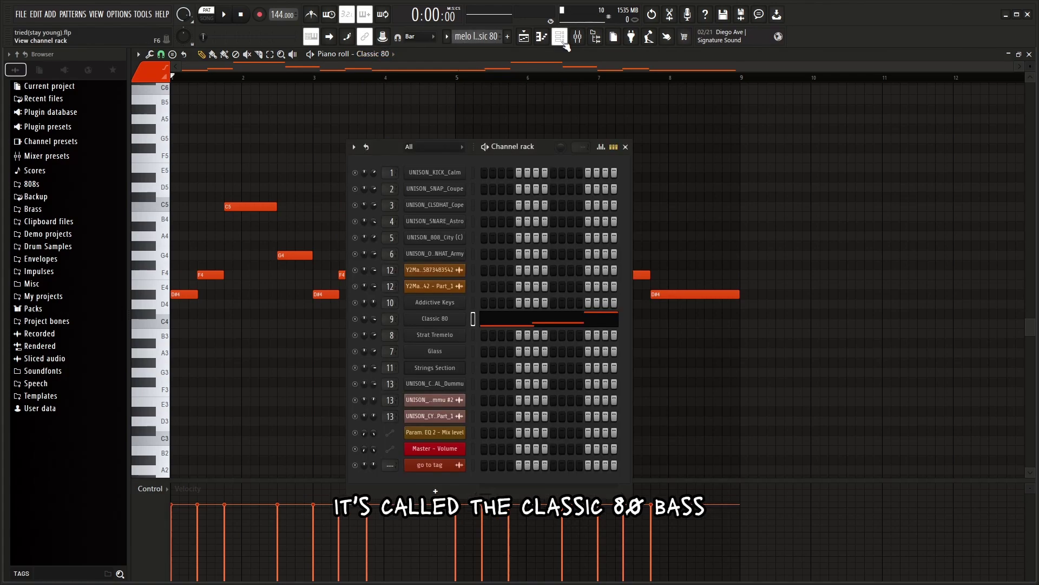
left_click(441, 320)
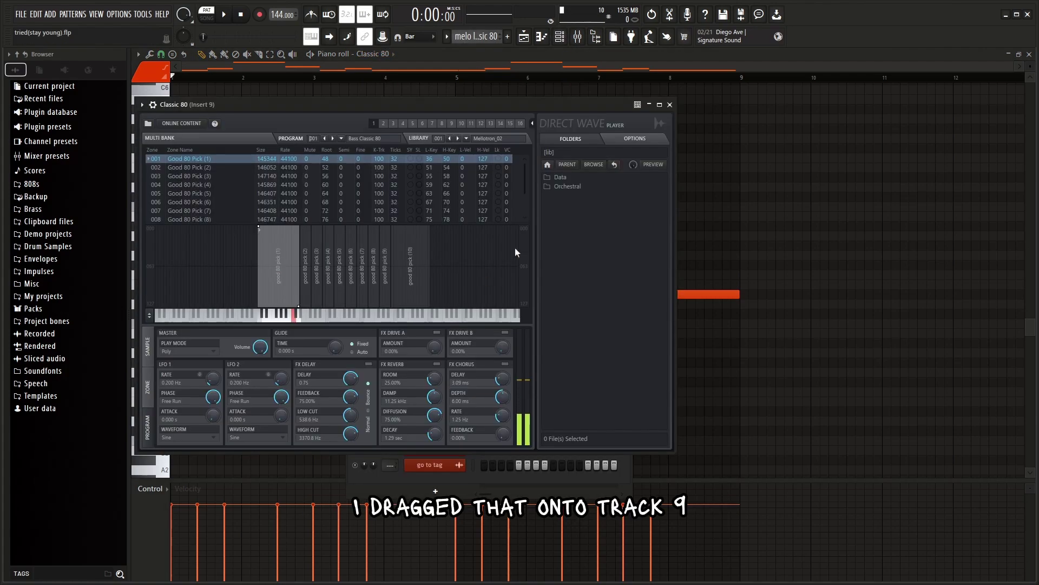
left_click(649, 105)
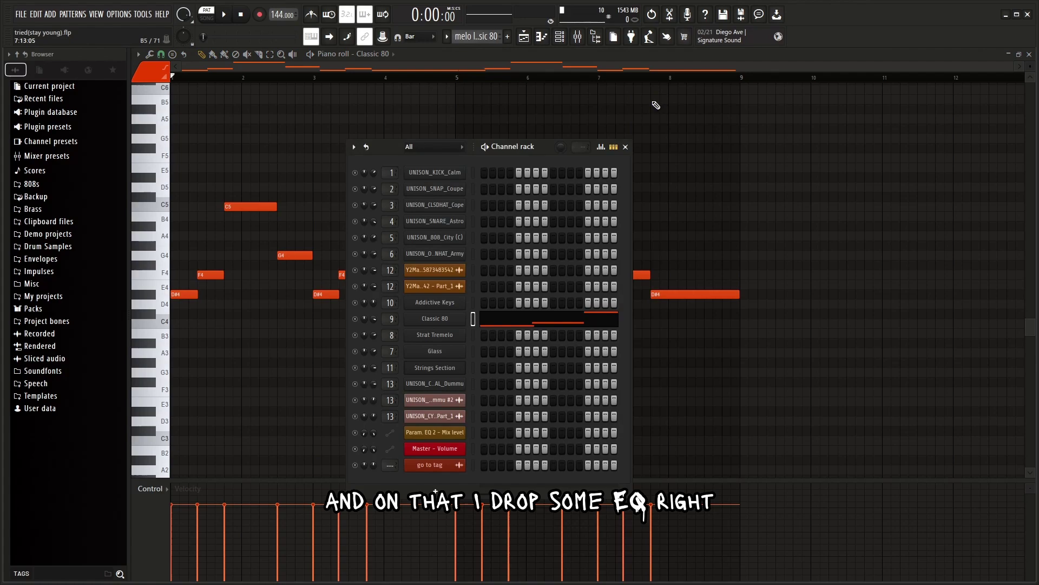
Step: Inspect the parametric EQ on the Classic 80 mixer track, Insert 9, and close its window
left_click(577, 39)
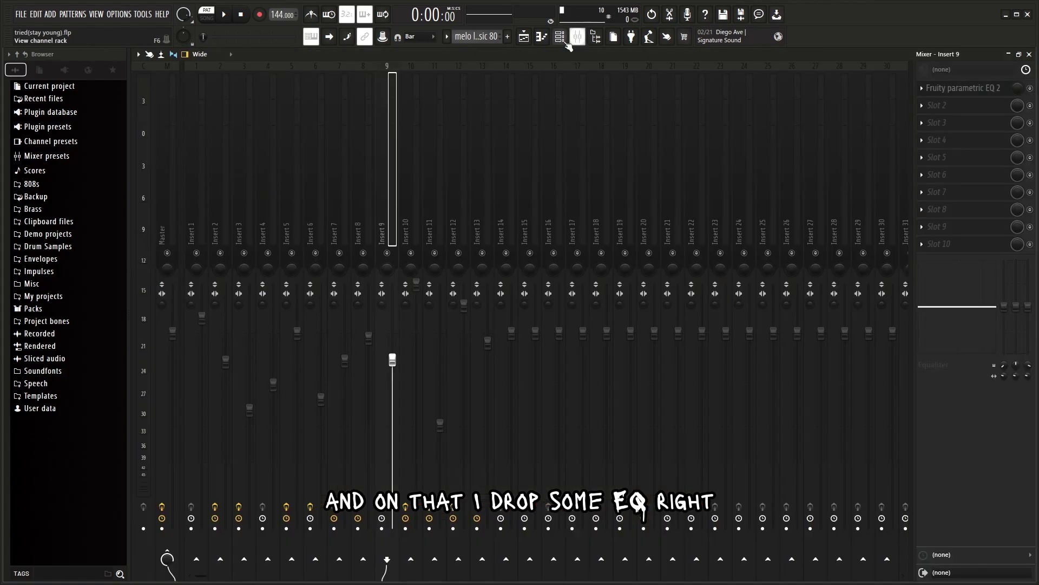
left_click(957, 91)
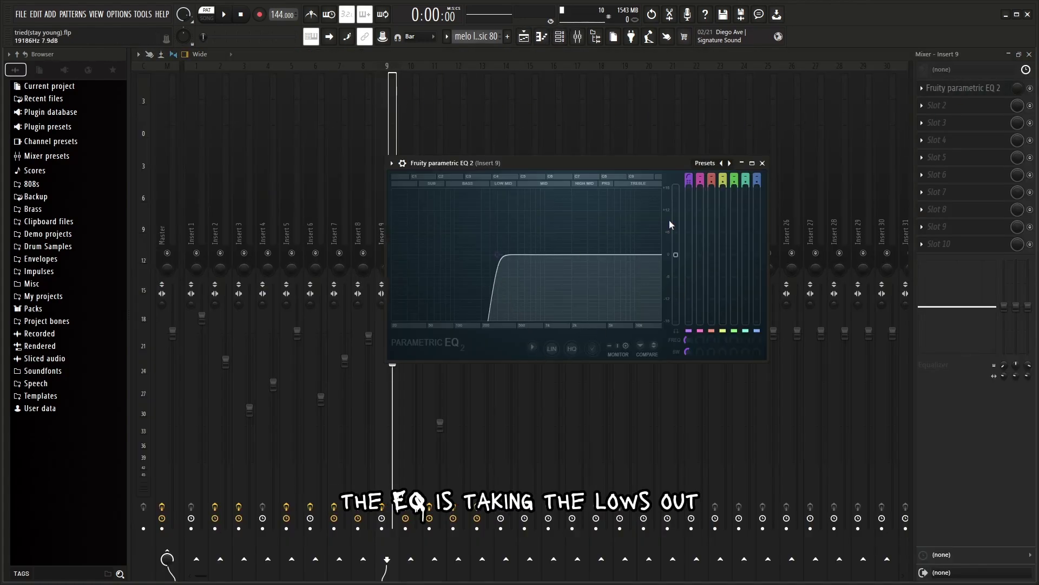
left_click(763, 164)
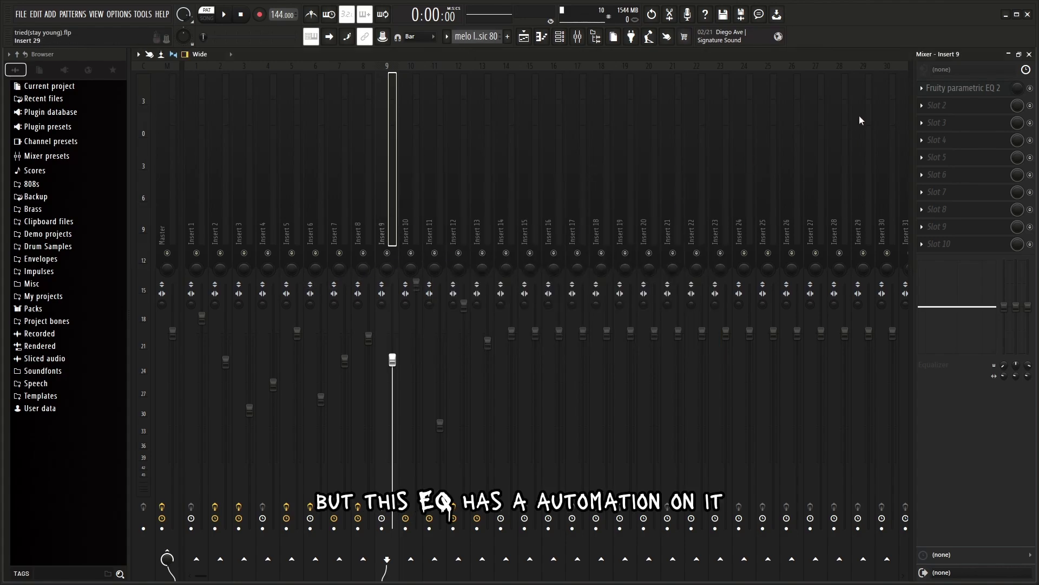
Step: Return to the playlist and examine the Param. EQ 2 mix level automation clip on Track 13
left_click(1029, 54)
left_click(1029, 54)
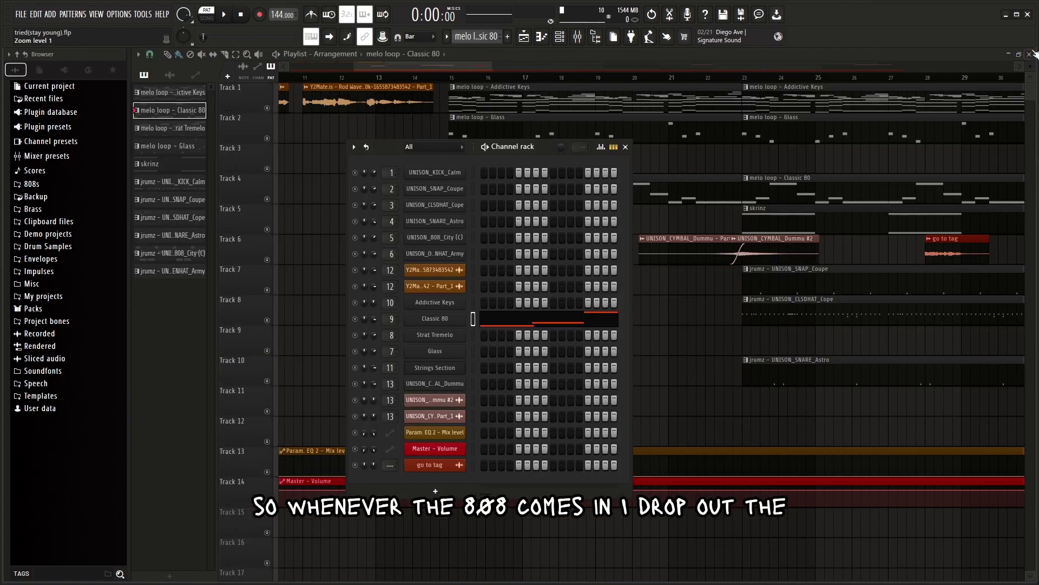
left_click(486, 144)
scroll(720, 345, "down", 3)
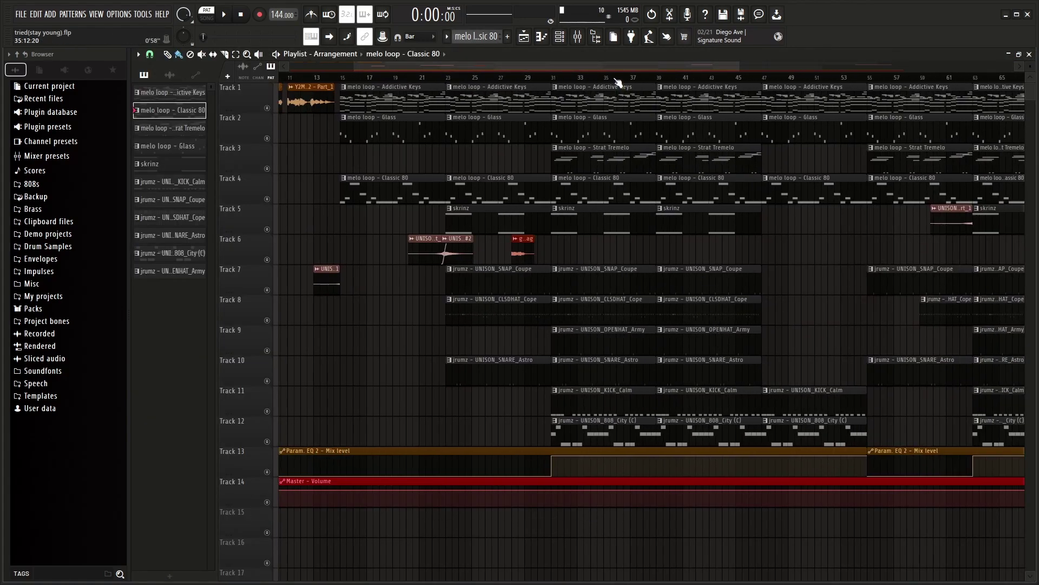
left_click_drag(620, 64, 511, 66)
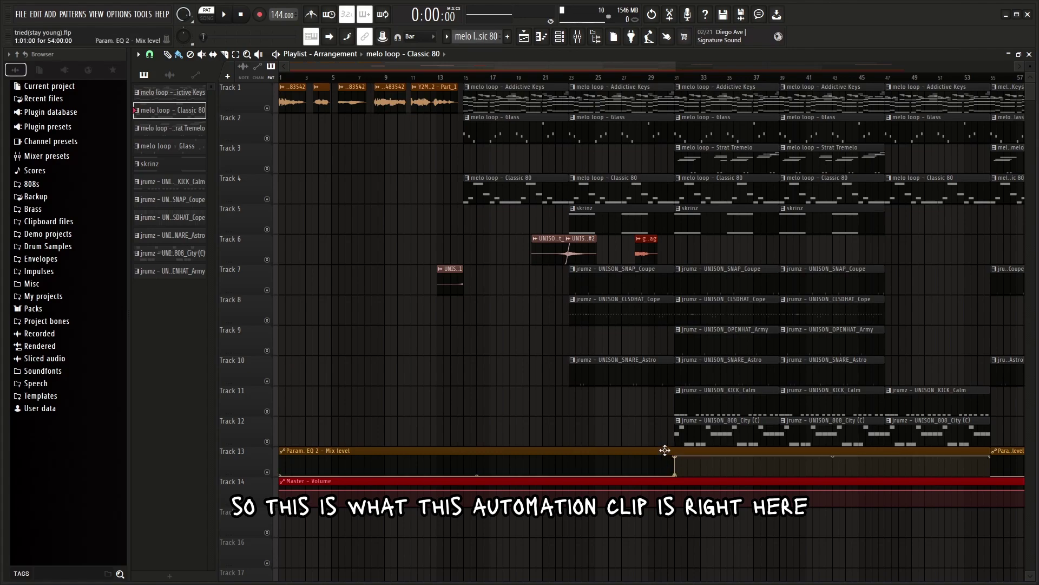
Step: Check Insert 9 in the mixer, reopen the Classic 80 pattern from Track 4, and listen to it from its first note
left_click(578, 37)
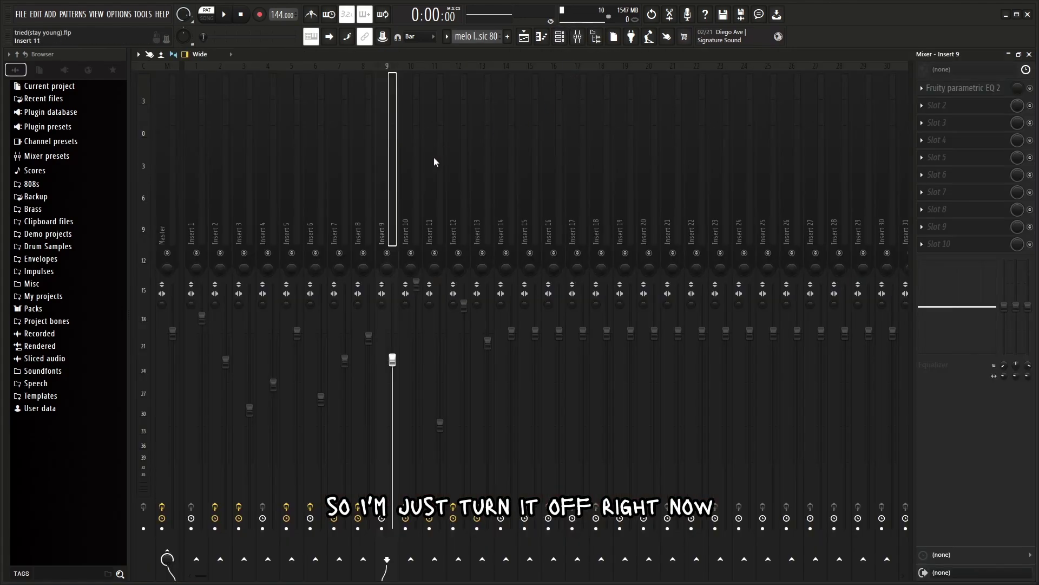
left_click(1029, 55)
double_click(523, 187)
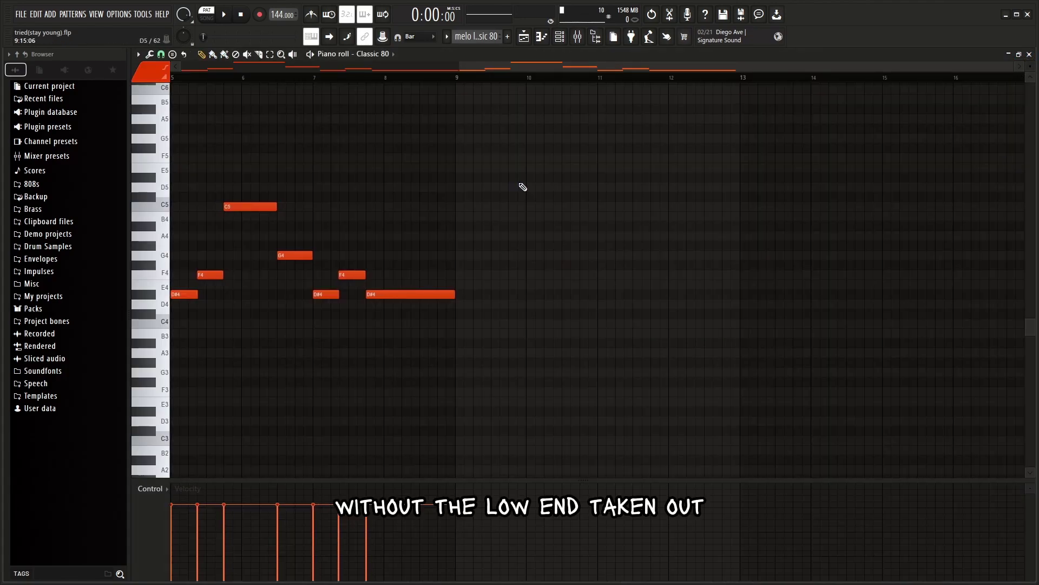
left_click_drag(537, 67, 282, 67)
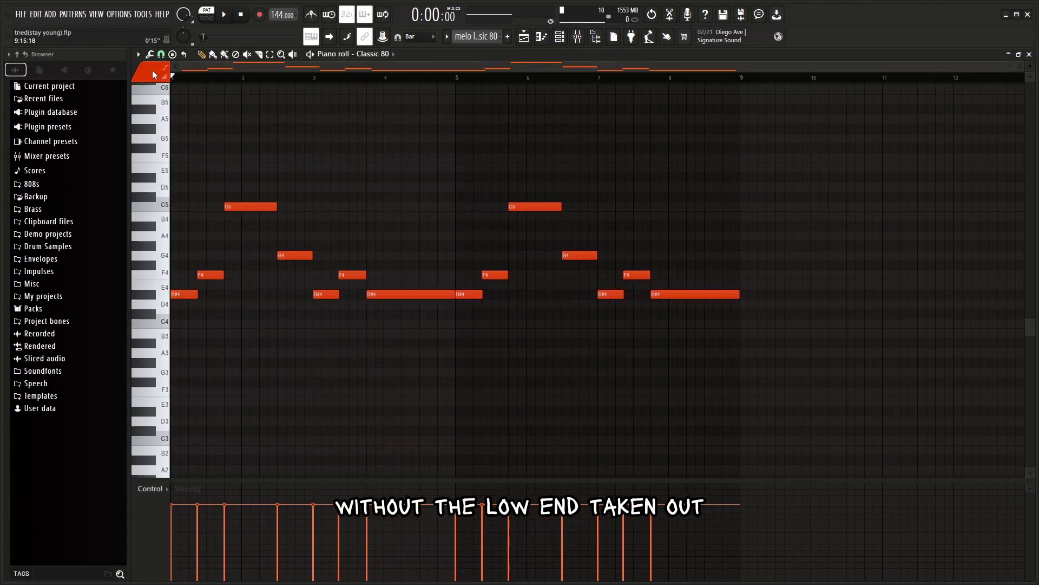
left_click(310, 55)
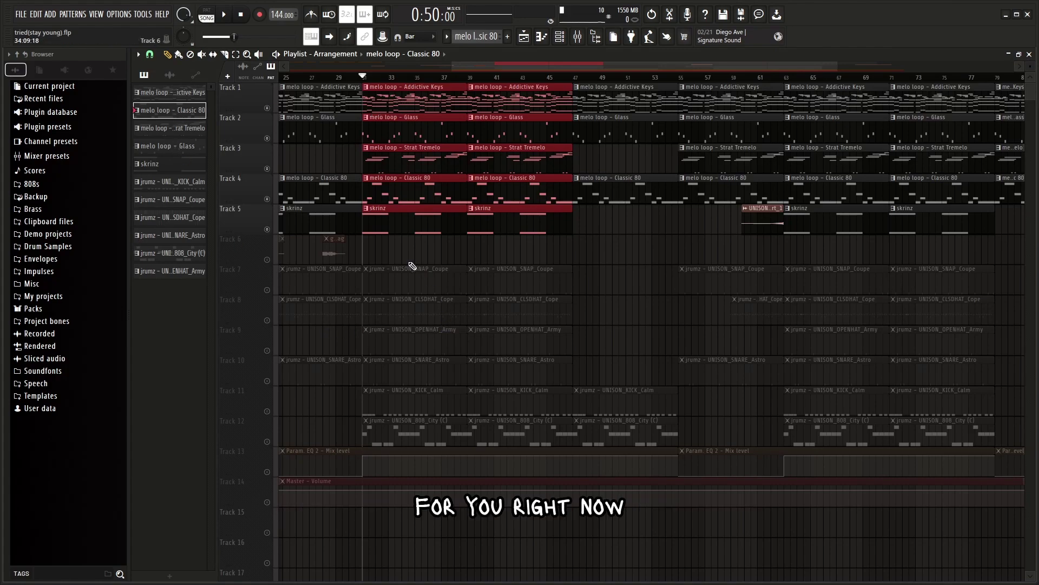
Step: Listen to the melody patterns on Tracks 1 to 5 together from bar 31 of the playlist and stop playback
left_click(277, 55)
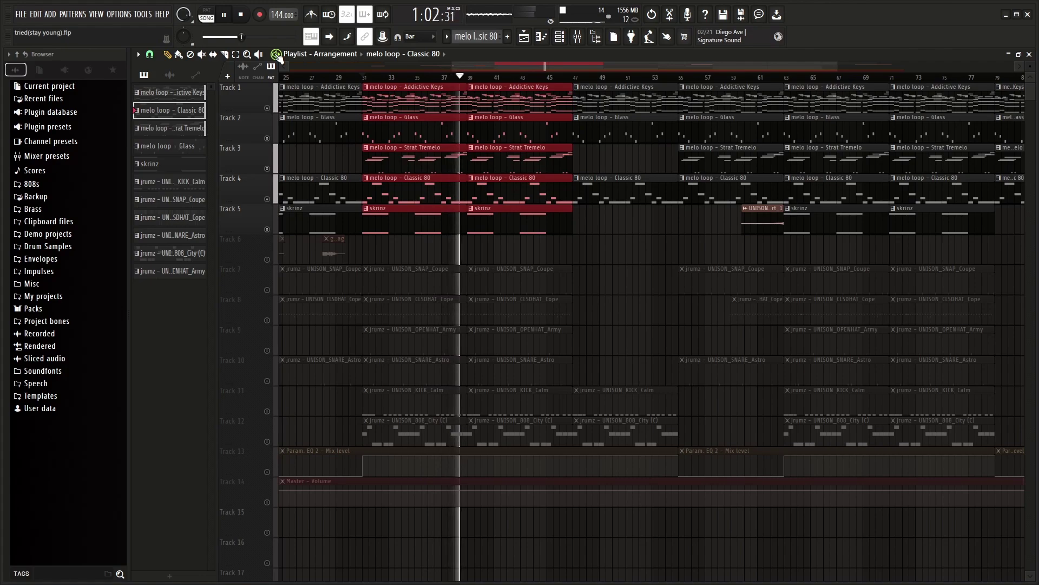
left_click(245, 13)
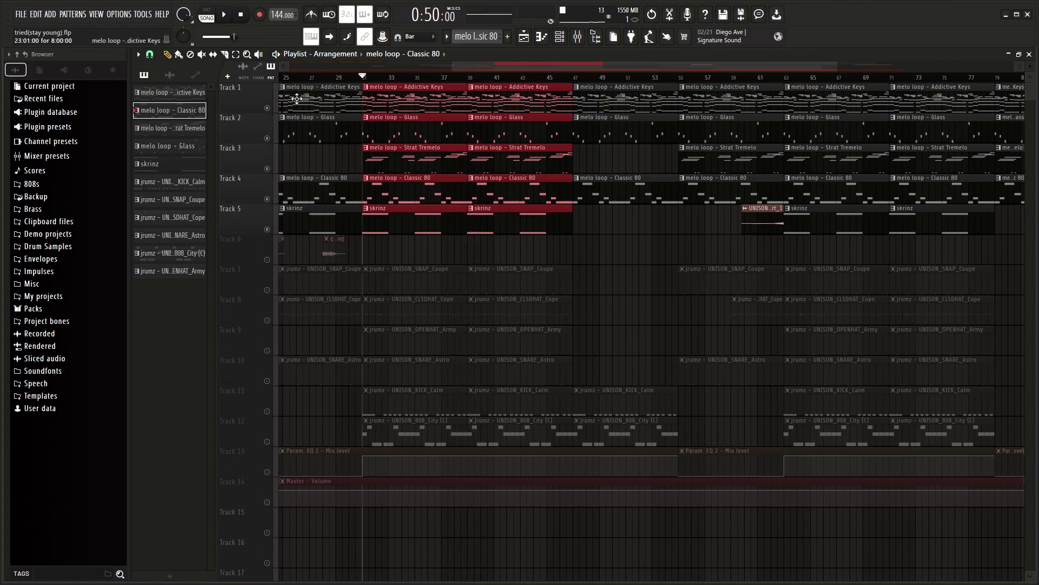
Step: Reactivate all playlist tracks and look over the arrangement from the vocal clips at the start to the drum sections
left_click_drag(491, 61, 433, 63)
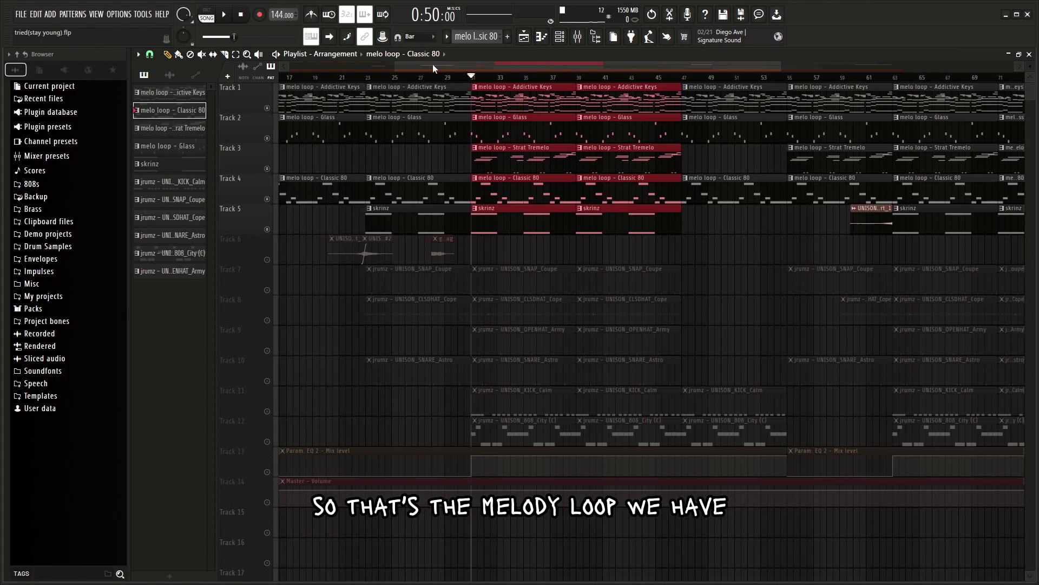
left_click(267, 259)
left_click_drag(521, 56, 323, 81)
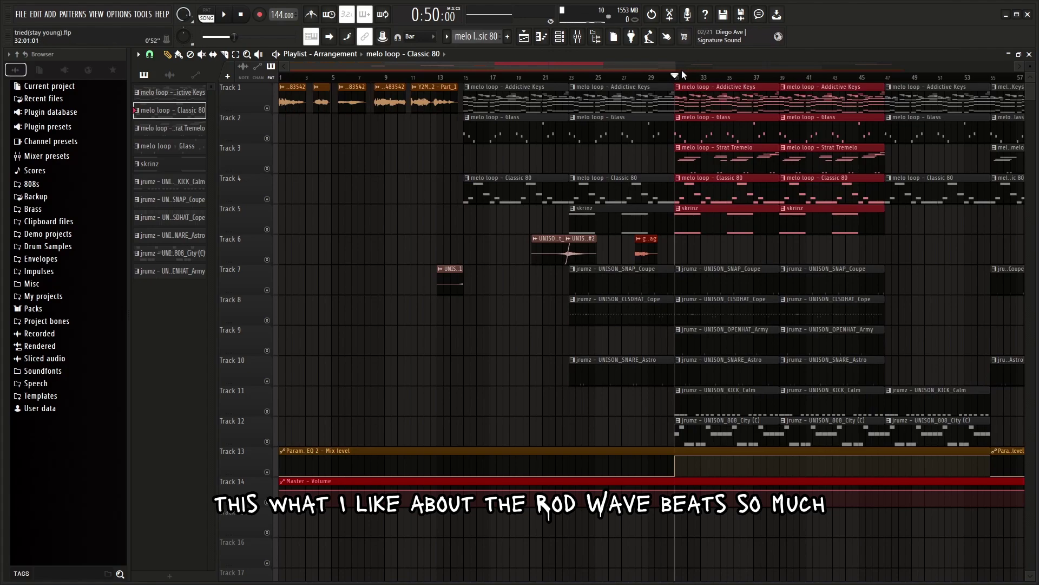
scroll(675, 72, "up", 3)
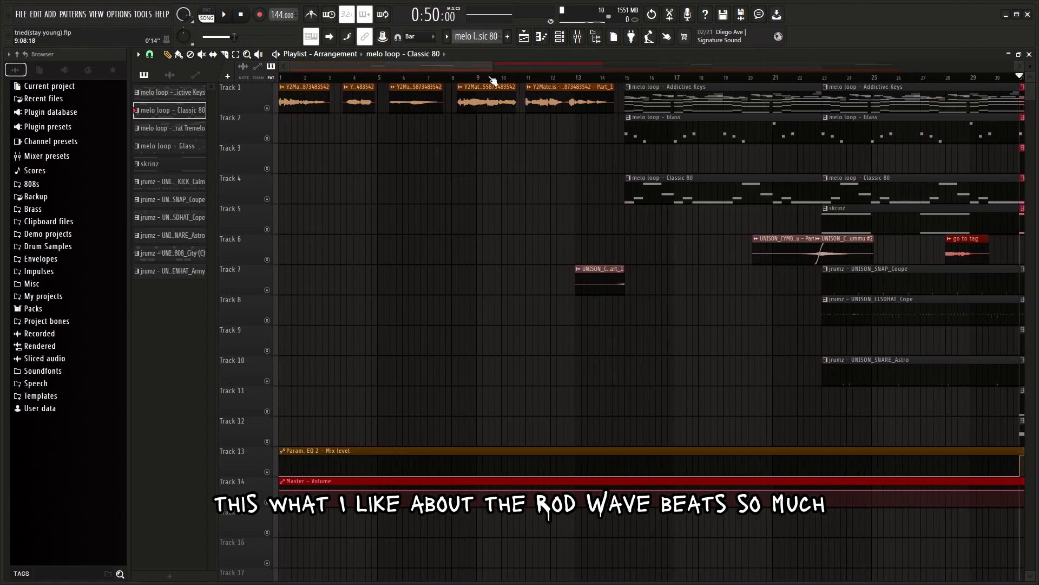
scroll(472, 69, "up", 2)
scroll(669, 101, "left", 2)
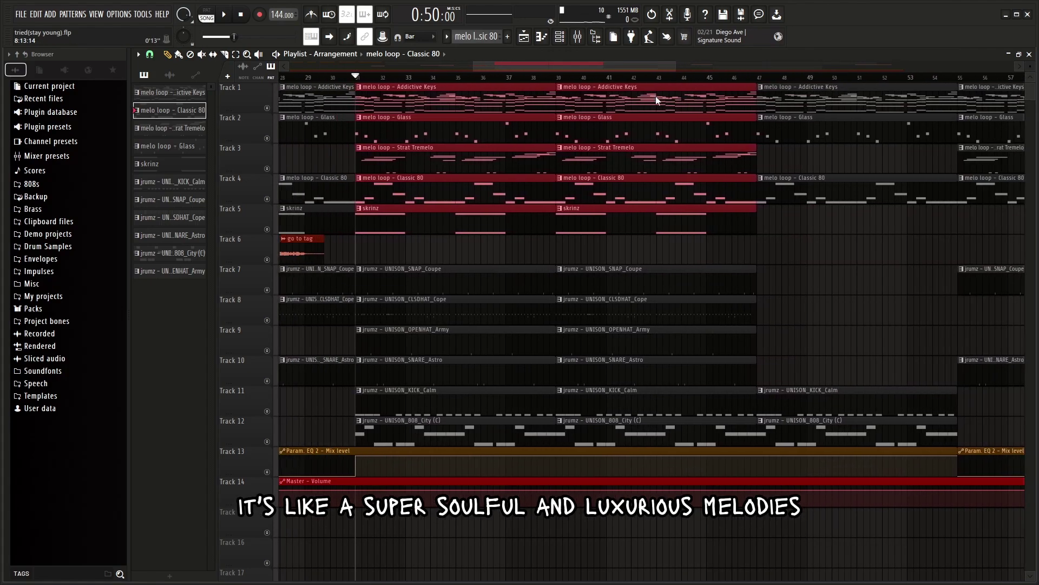
left_click_drag(674, 68, 733, 67)
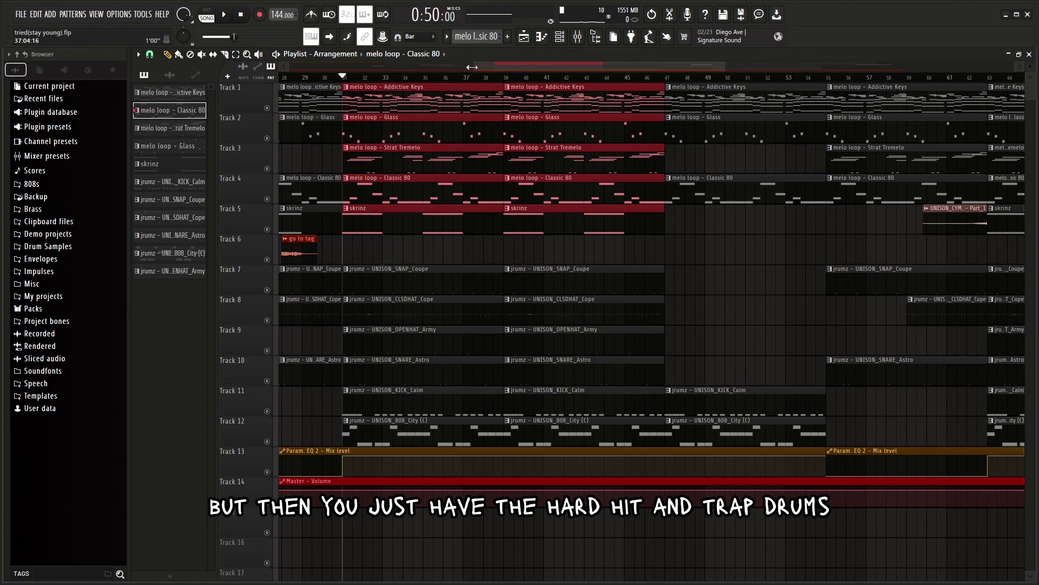
left_click_drag(472, 67, 409, 67)
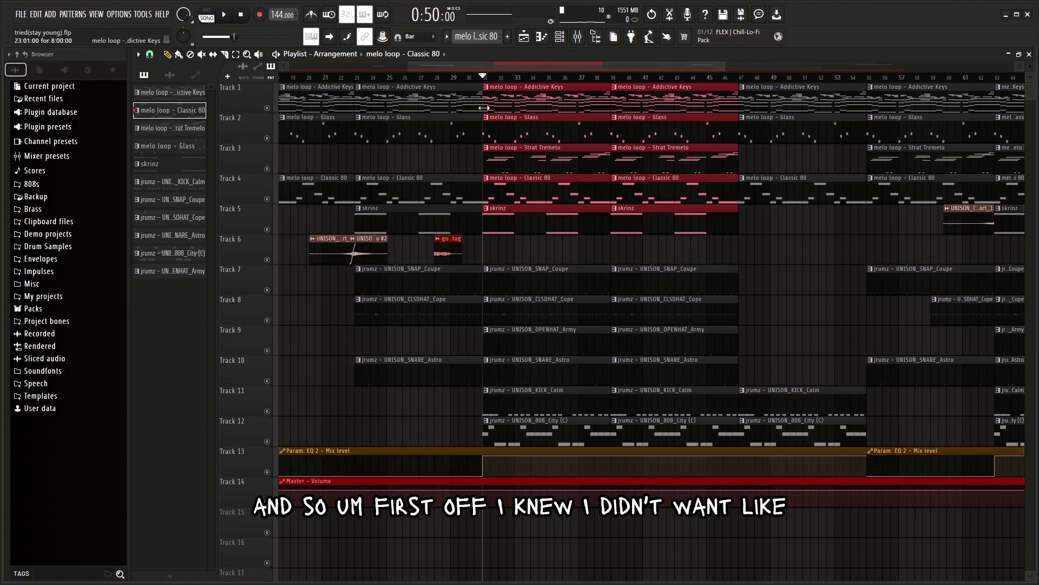
Step: Open the UNISON_SNAP_Coupe pattern on Track 7, and examine the UNISON_CLSDHAT_Cope hi-hat rolls on Track 8
double_click(535, 279)
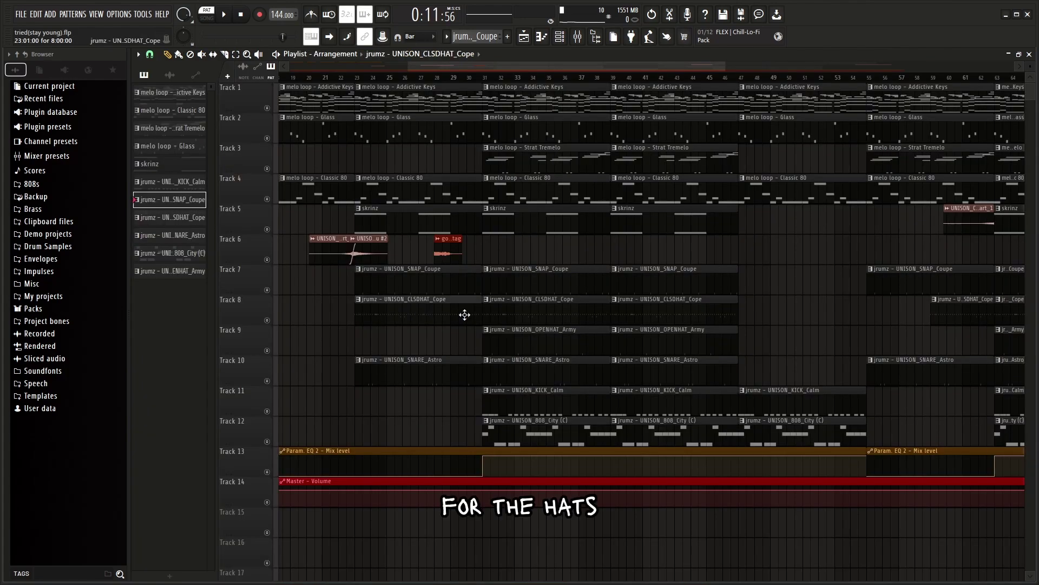
double_click(464, 312)
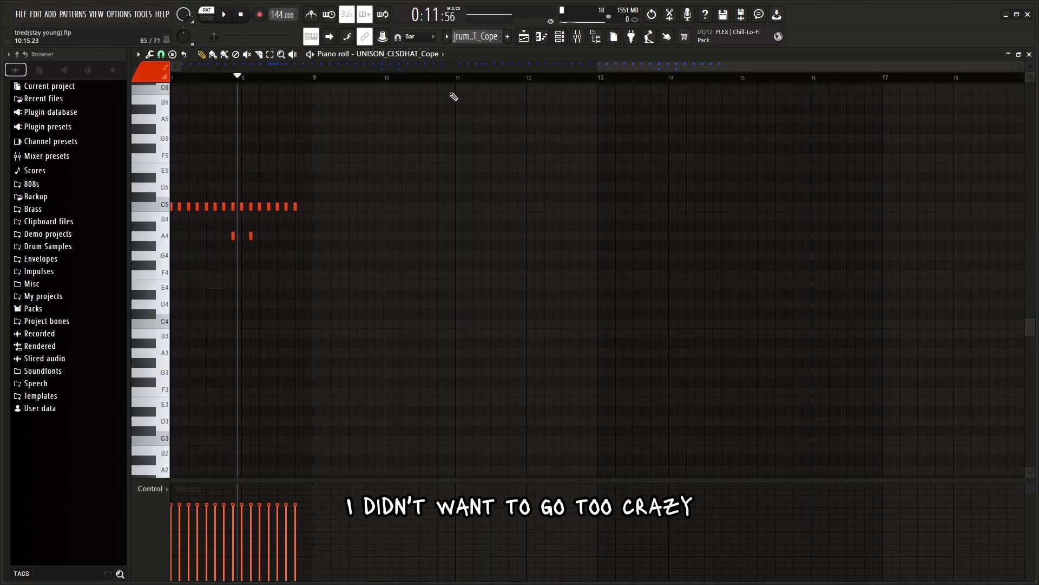
scroll(595, 73, "down", 3)
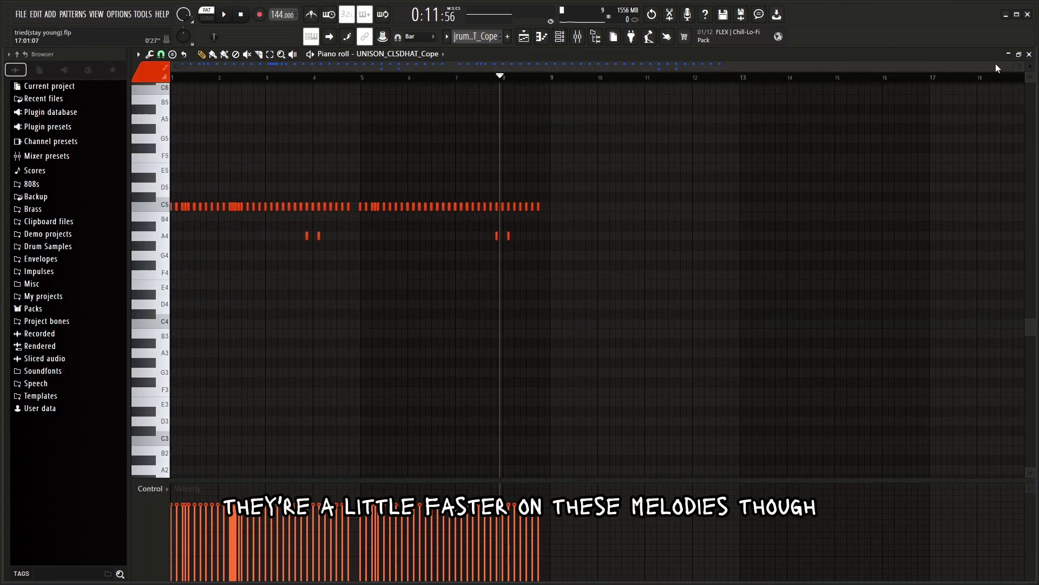
left_click_drag(1012, 72, 737, 67)
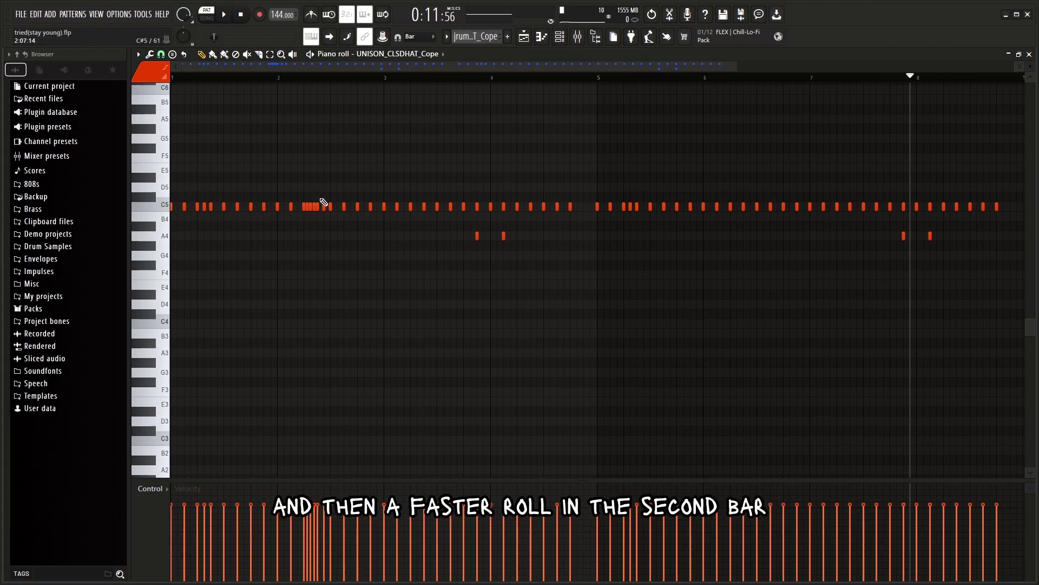
left_click_drag(313, 67, 373, 79)
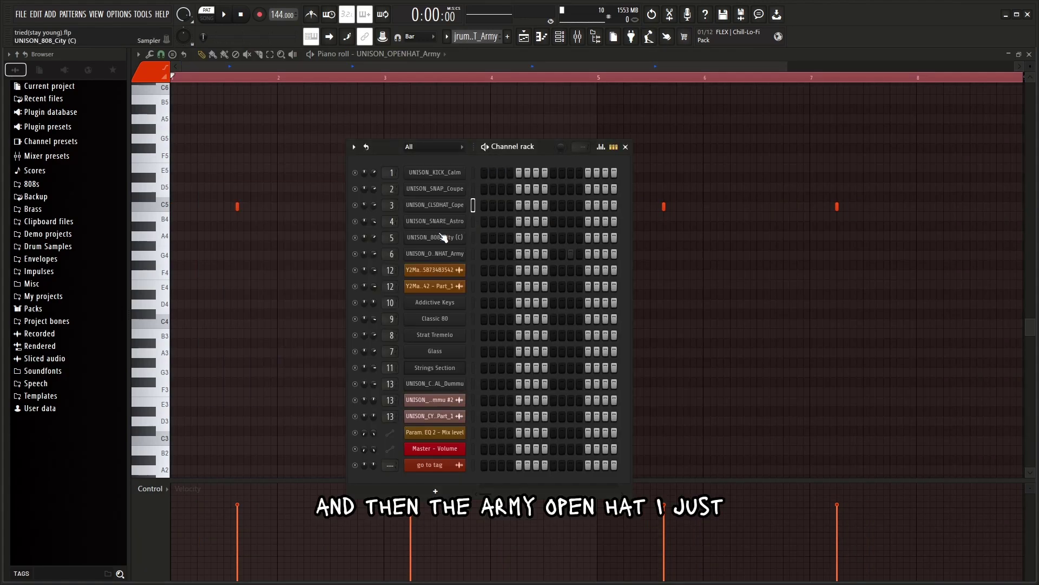
Step: Inspect the sampler settings of the UNISON_OPENHAT_Army channel, close them, and return from its piano roll to the playlist
left_click(443, 253)
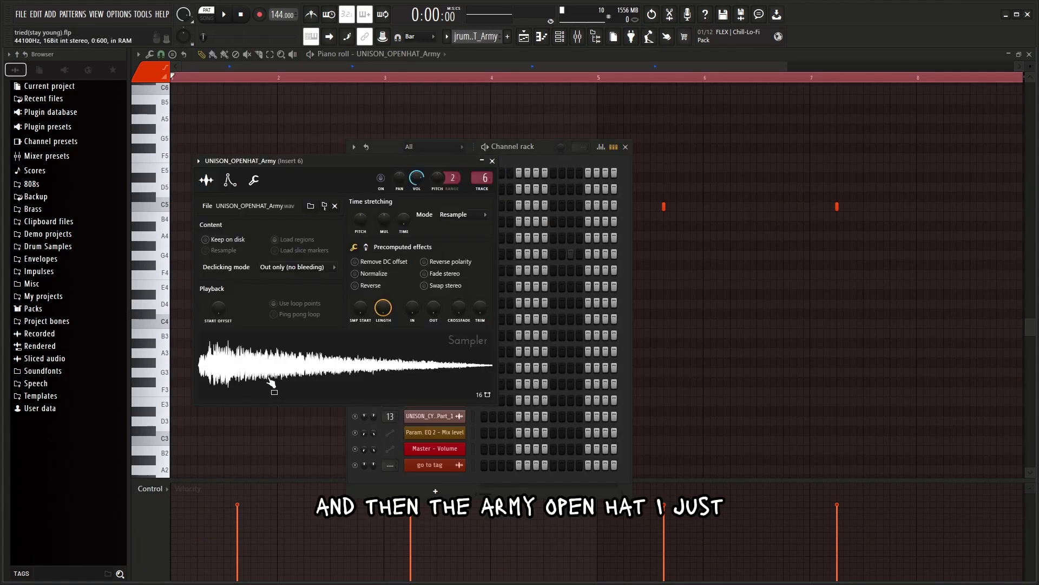
left_click(492, 161)
key("F6")
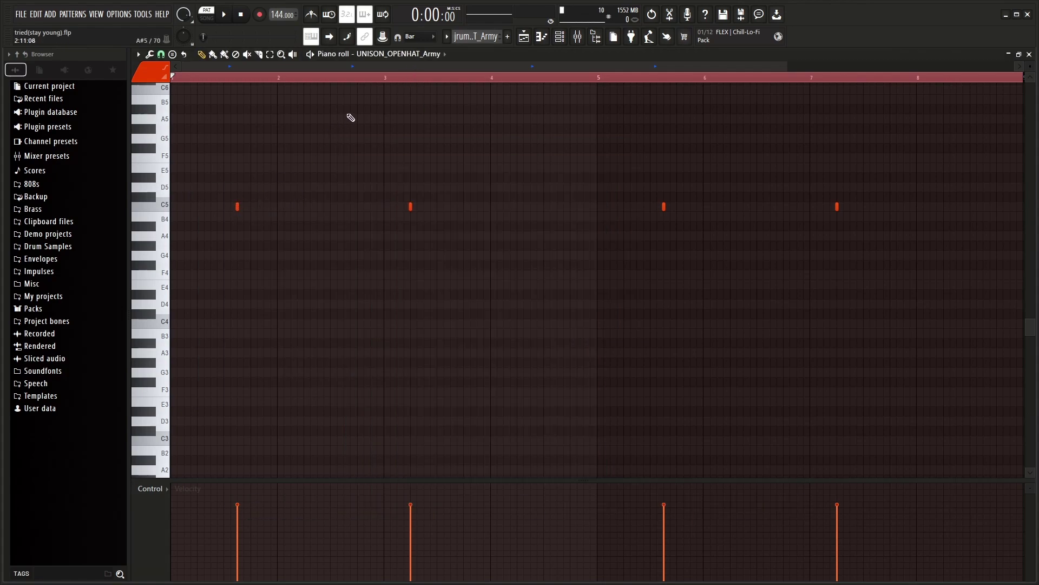
key("F5")
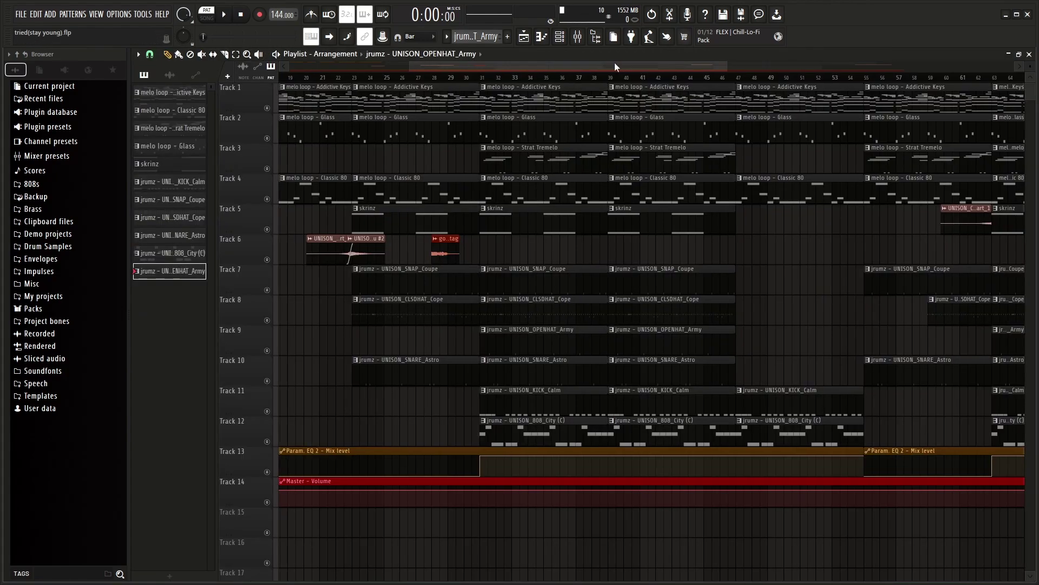
Step: Open the UNISON_SNARE_Astro pattern on Track 10 and review its snare hits
left_click_drag(615, 63, 623, 63)
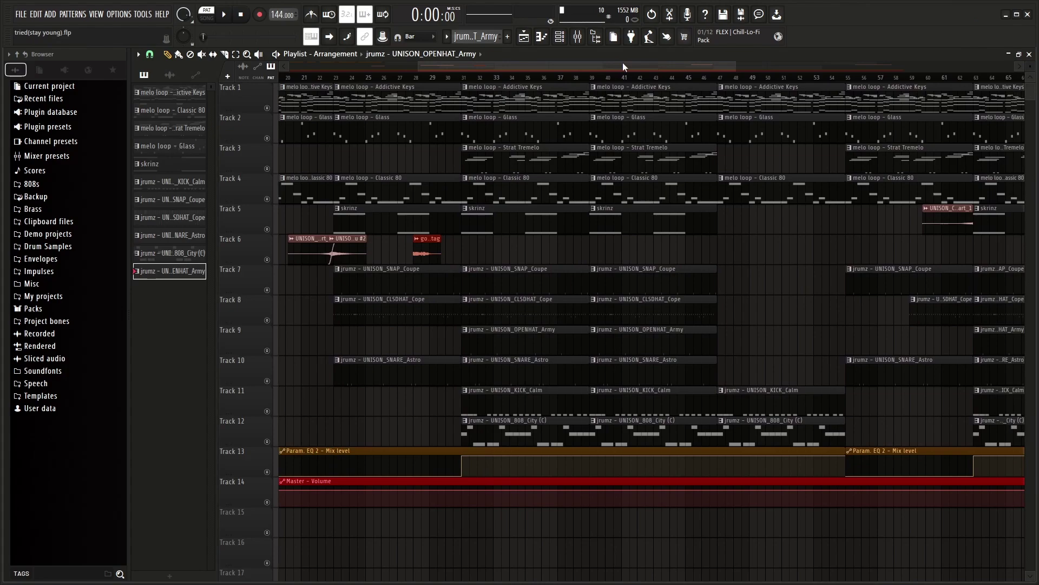
double_click(383, 367)
left_click_drag(502, 66, 290, 61)
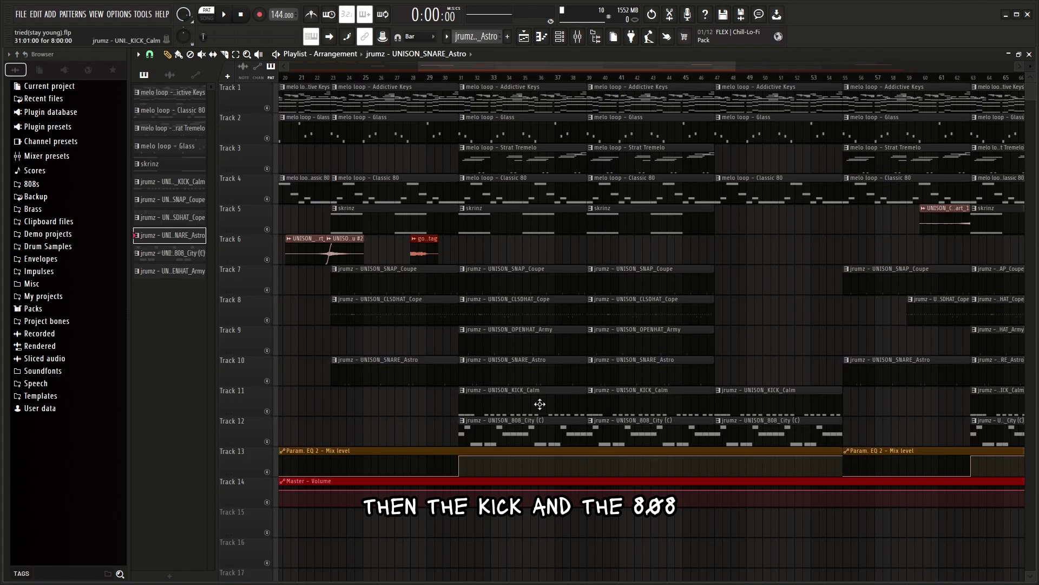
Step: Examine the notes of the UNISON_KICK_Calm pattern on Track 11 and the UNISON_808_City (C) pattern on Track 12
double_click(531, 400)
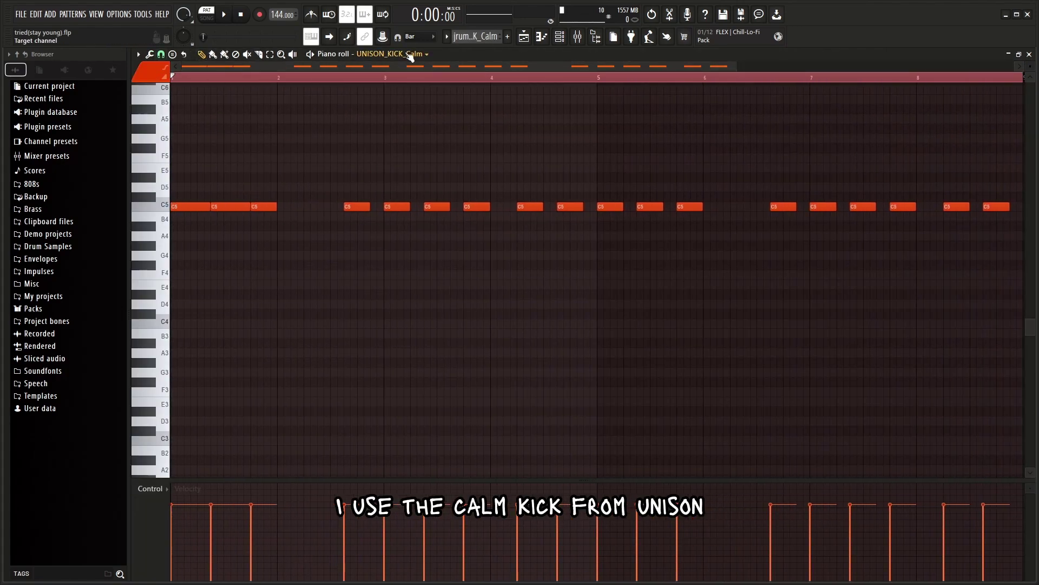
double_click(185, 206)
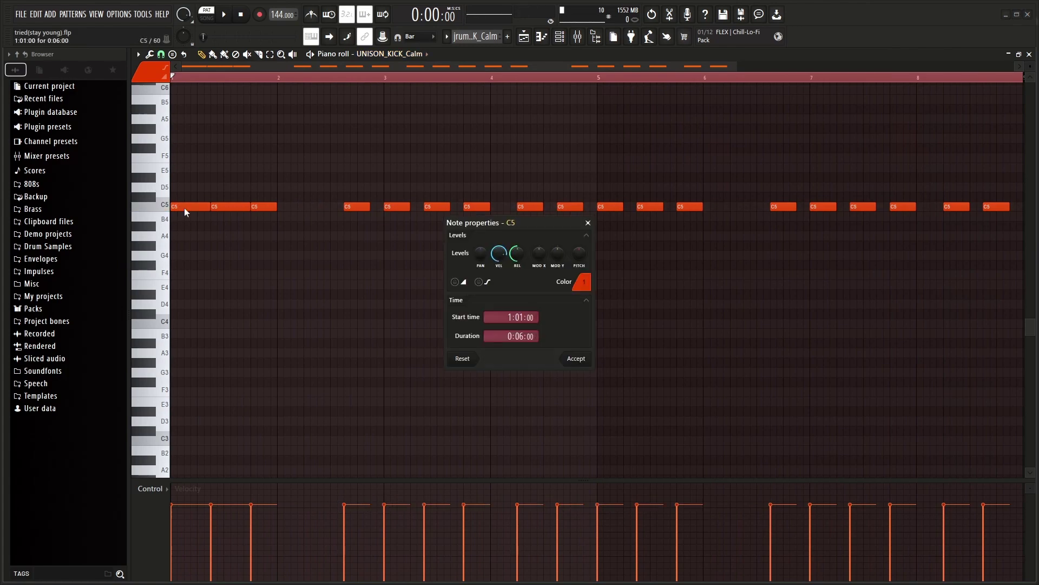
left_click(588, 222)
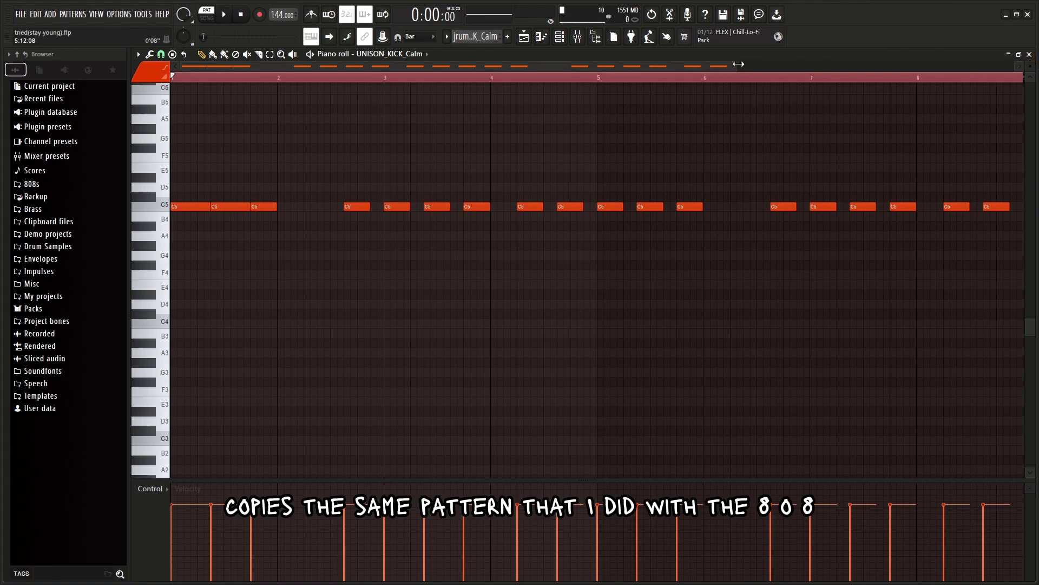
left_click_drag(736, 66, 919, 66)
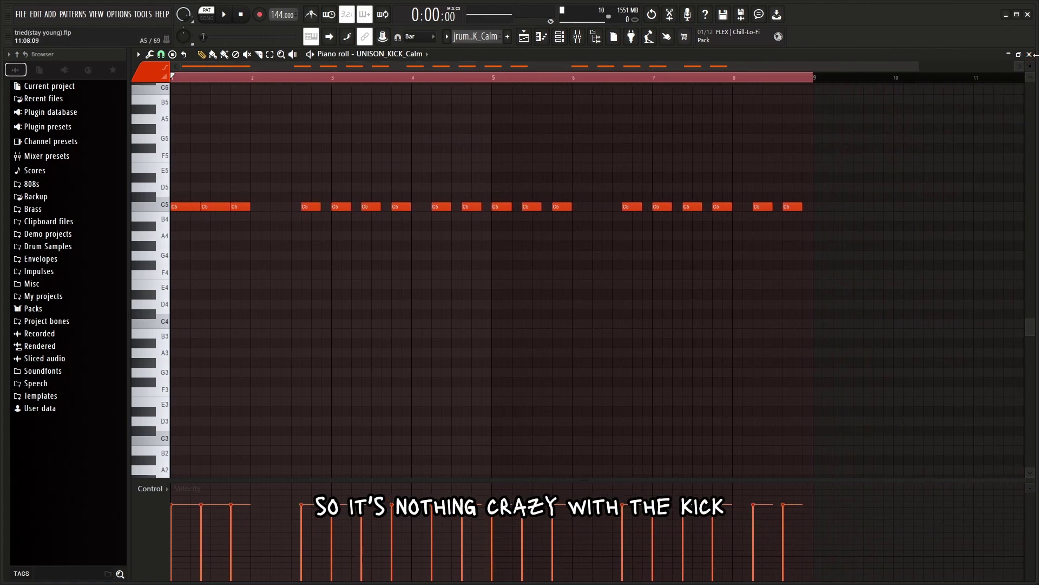
left_click(1030, 54)
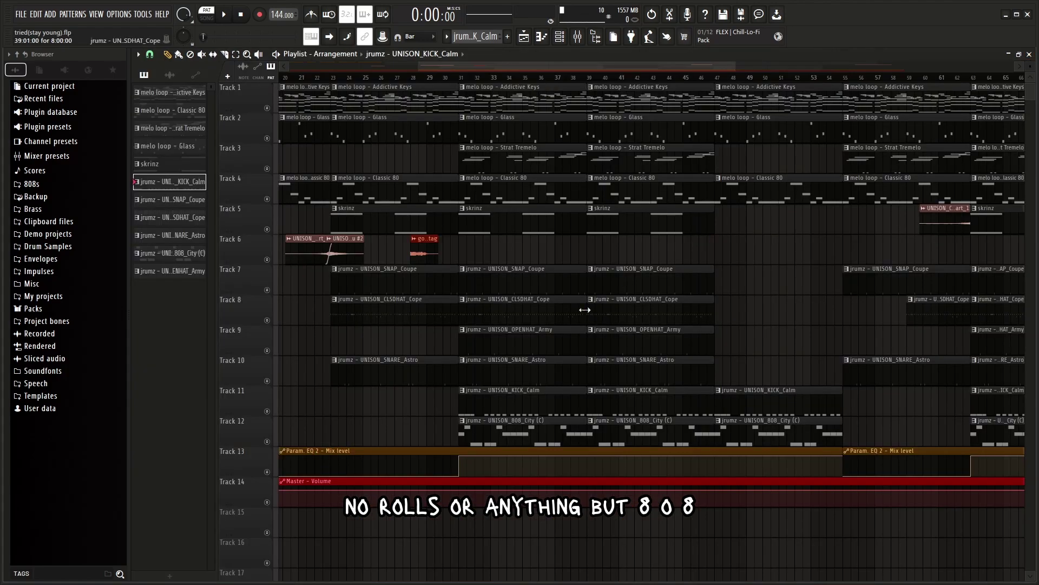
double_click(495, 429)
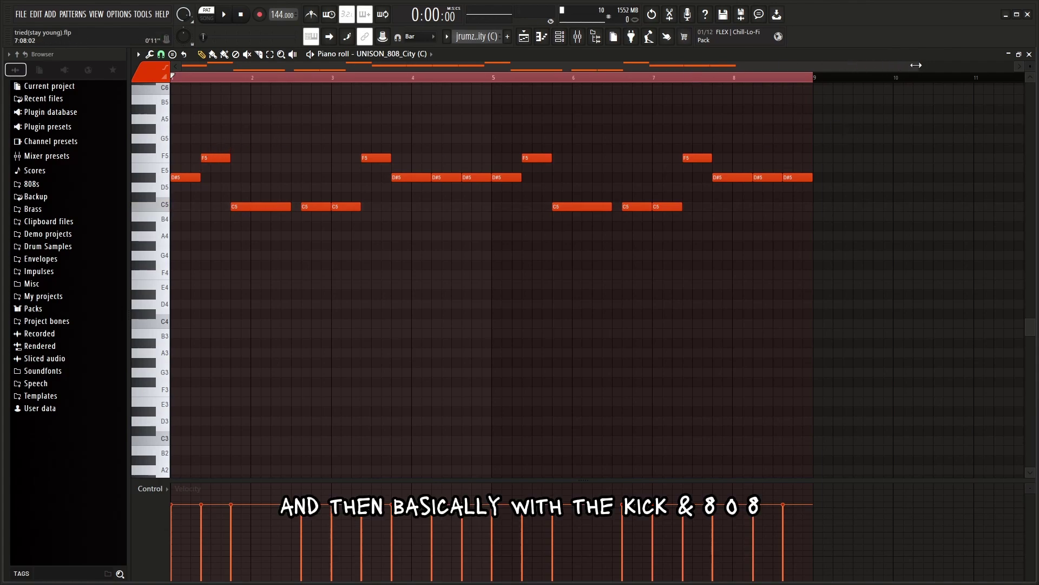
left_click_drag(916, 65, 732, 65)
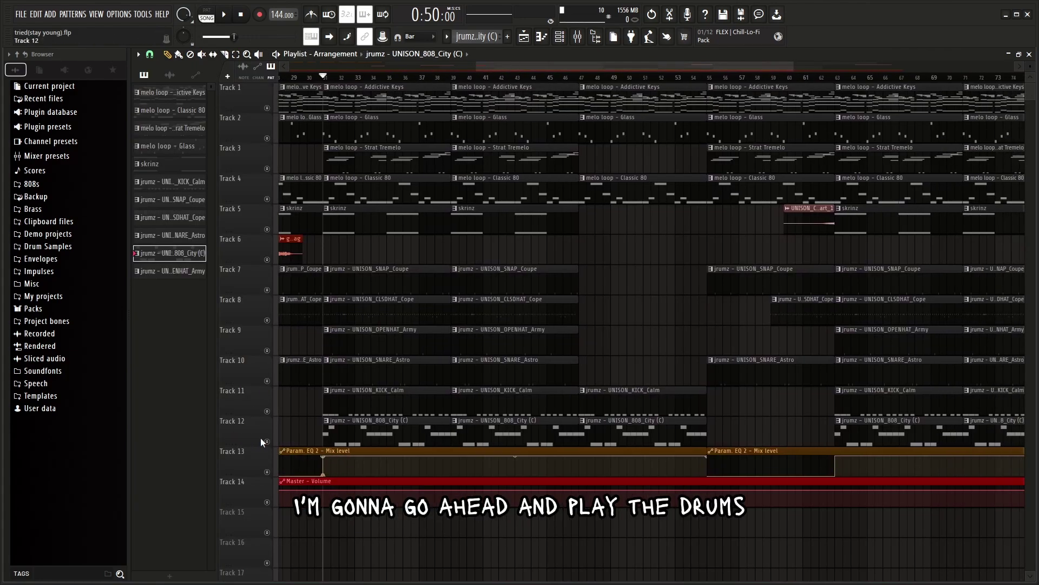
Step: Isolate the drum patterns on Tracks 7 to 12 and listen to them together from bar 31
left_click(266, 442)
left_click(266, 442, "ctrl")
left_click(266, 411)
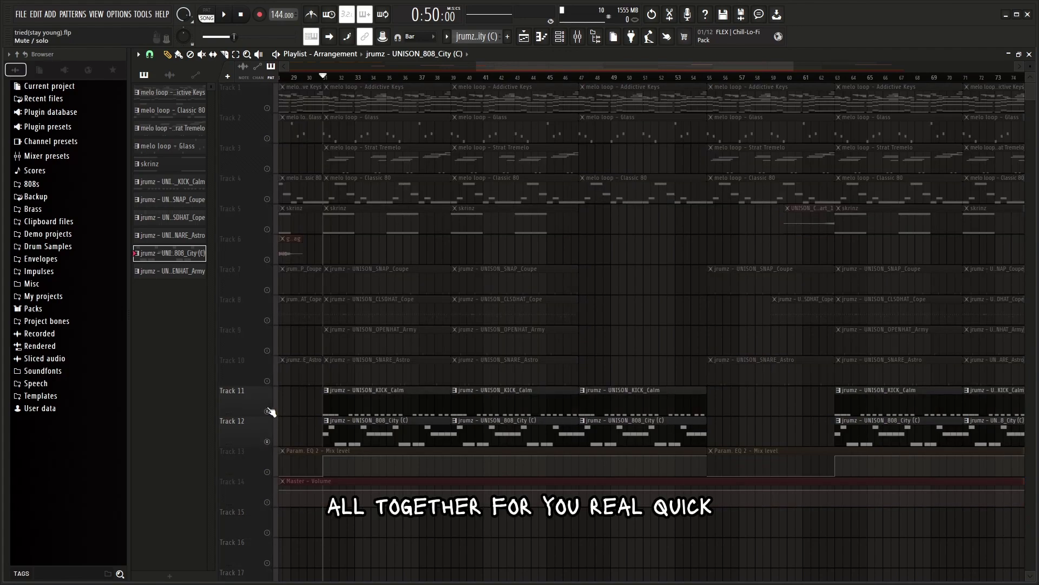
left_click_drag(269, 382, 267, 289)
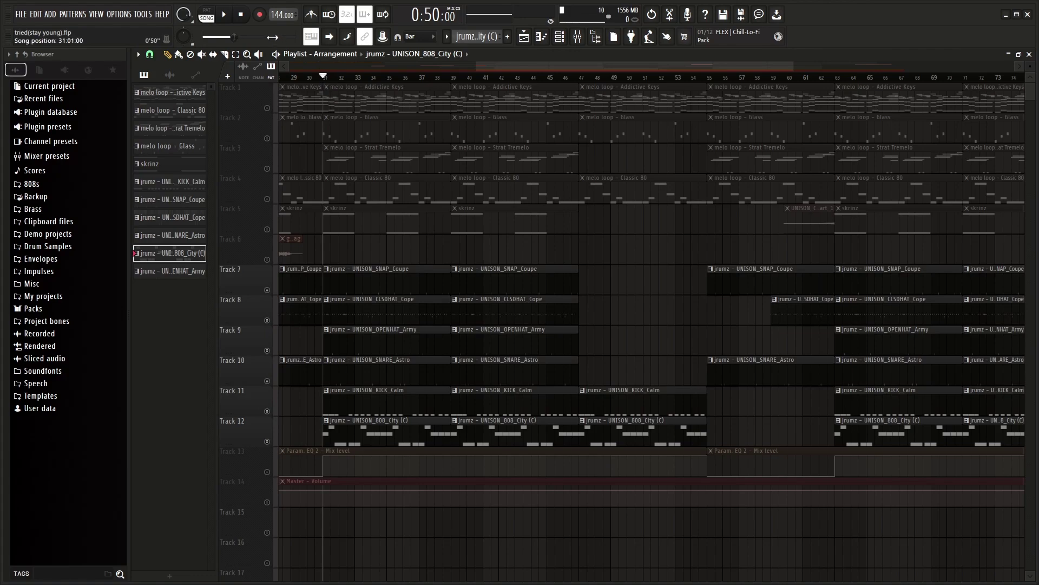
key("space")
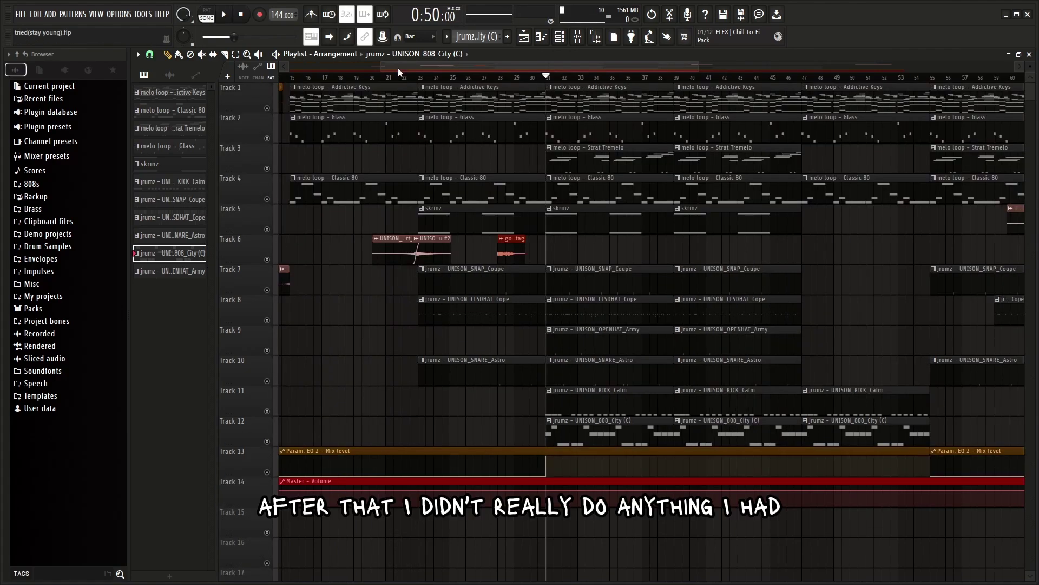
Step: Check the sample settings of the UNISON_CYMBAL_Dummu #2 clip on Track 6, close them, and solo that track
left_click_drag(398, 67, 403, 98)
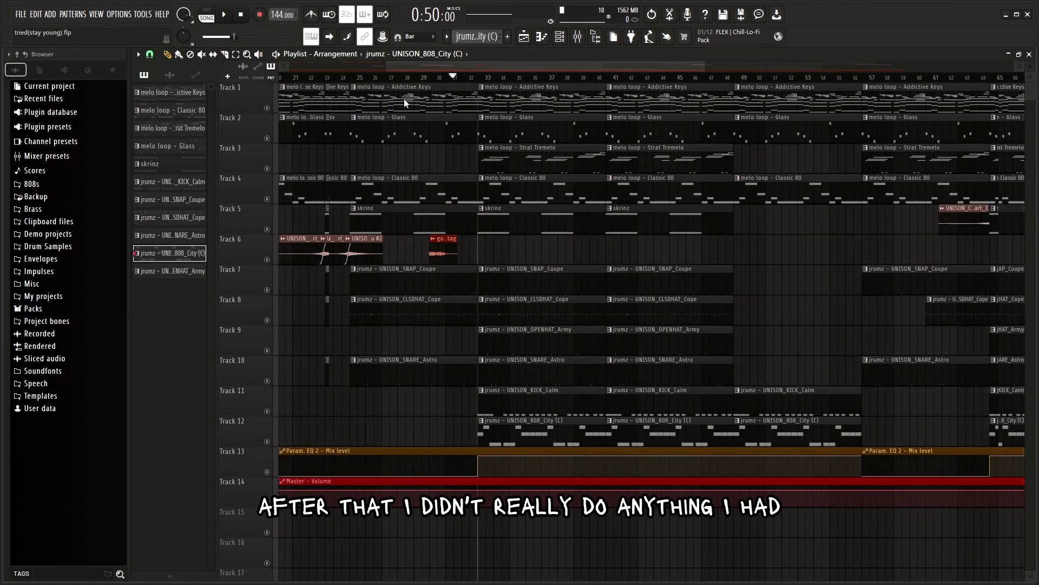
scroll(404, 98, "right", 10)
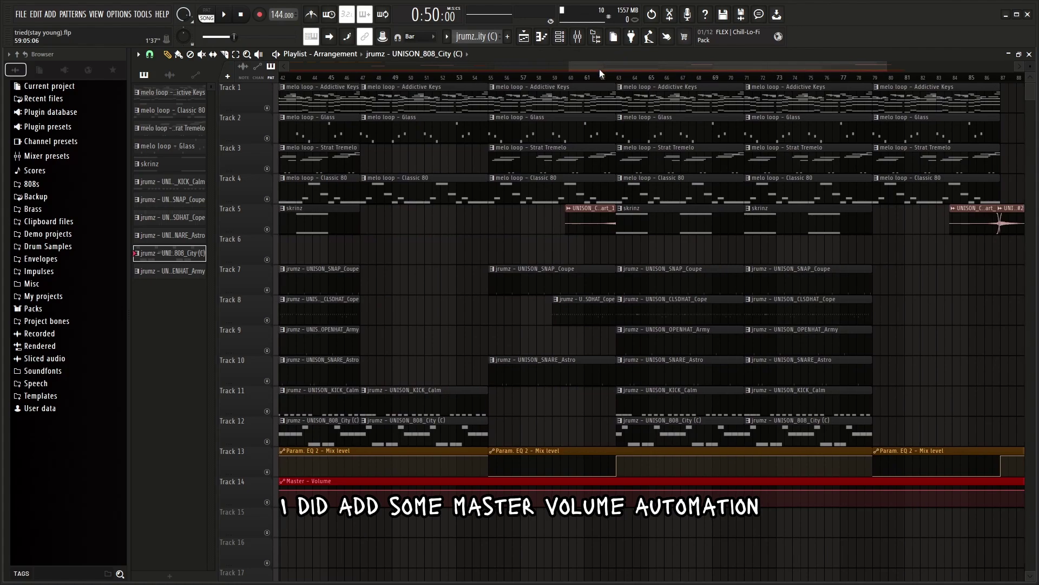
left_click_drag(599, 69, 411, 119)
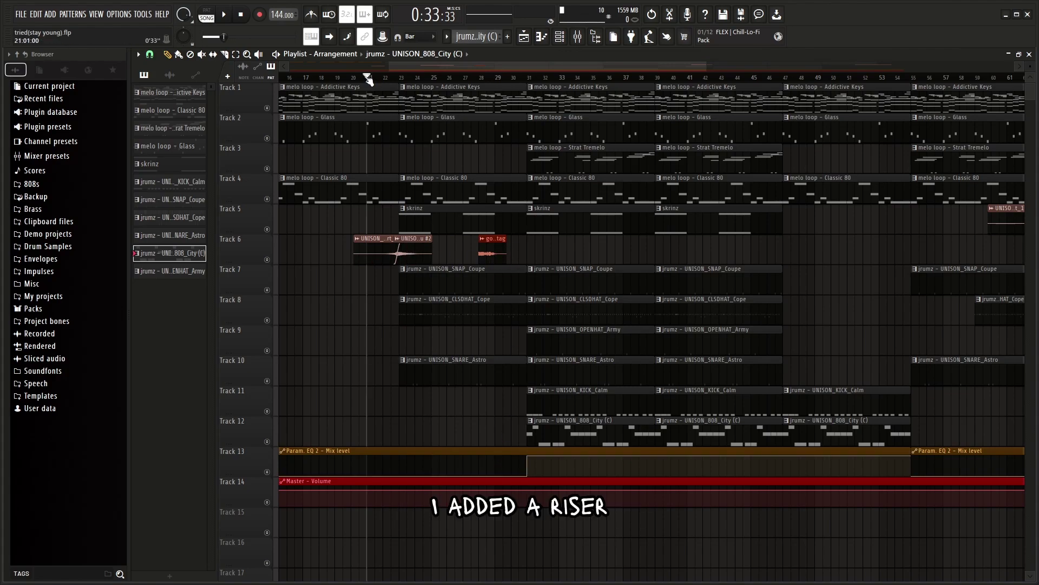
double_click(408, 250)
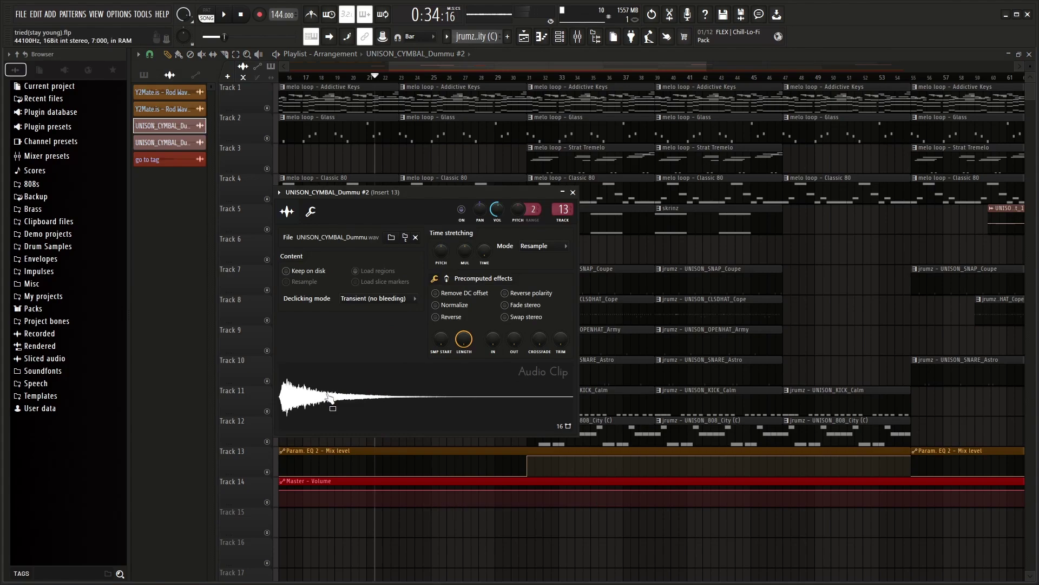
left_click(573, 193)
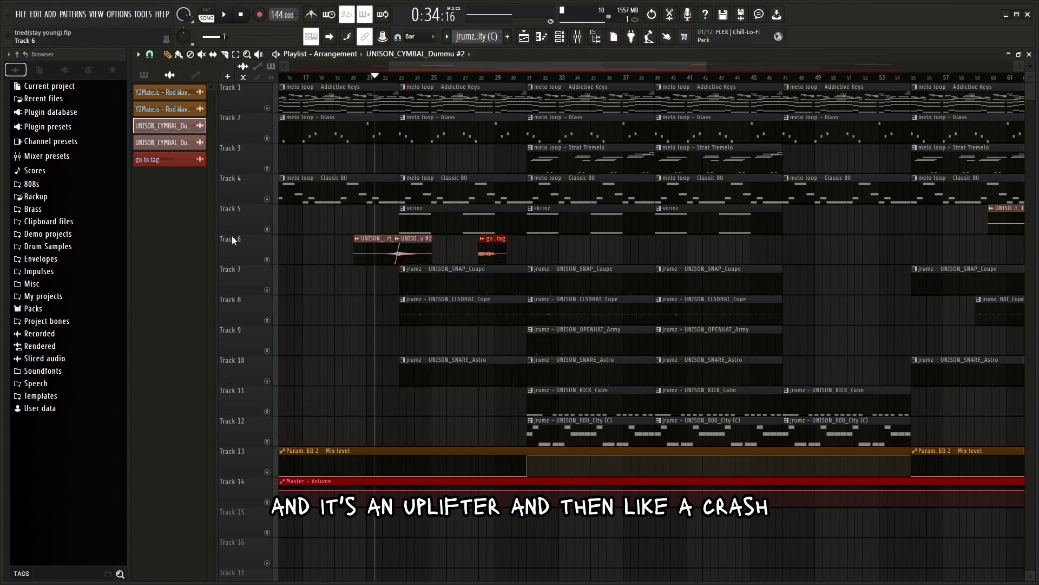
right_click(267, 260)
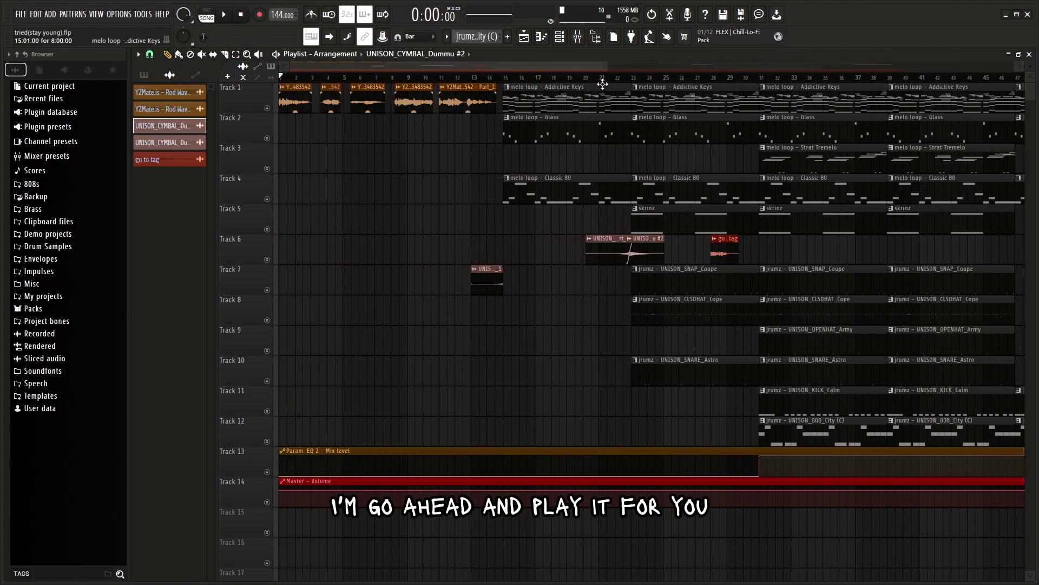
scroll(606, 68, "down", 3)
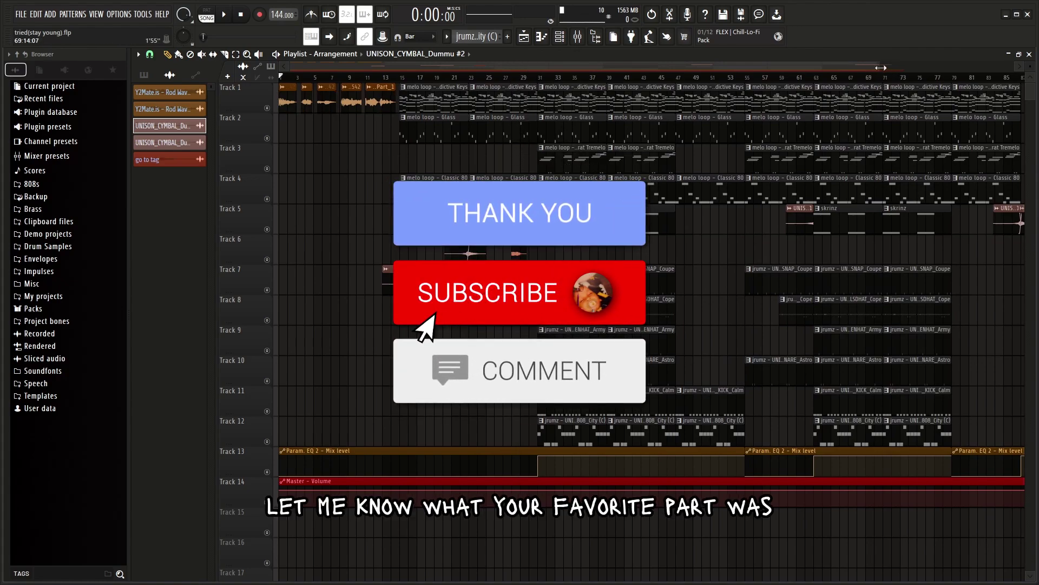
mouse_move(880, 67)
left_mouse_down()
mouse_move(1001, 84)
mouse_move(888, 81)
left_mouse_up()
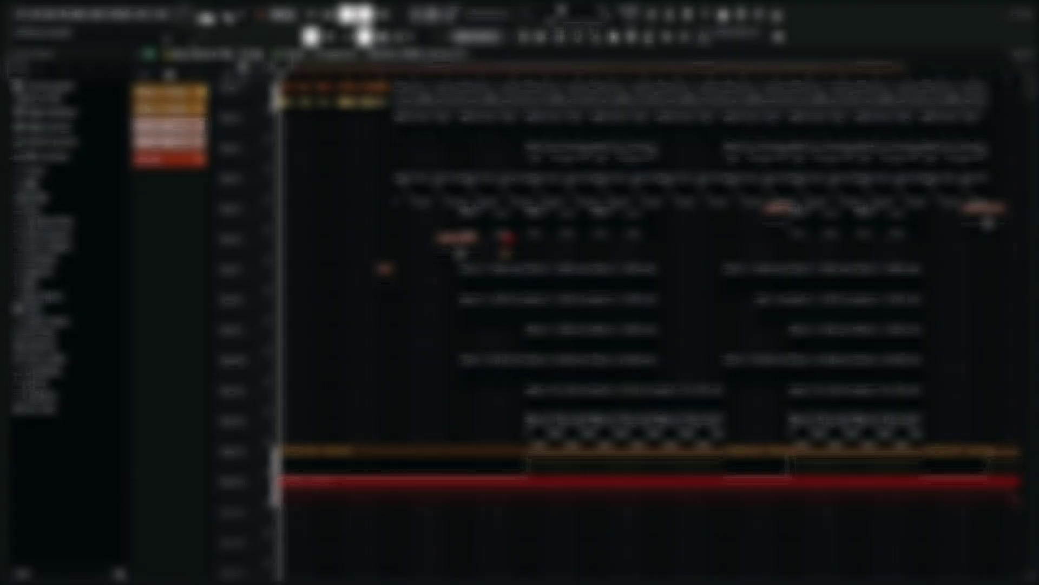